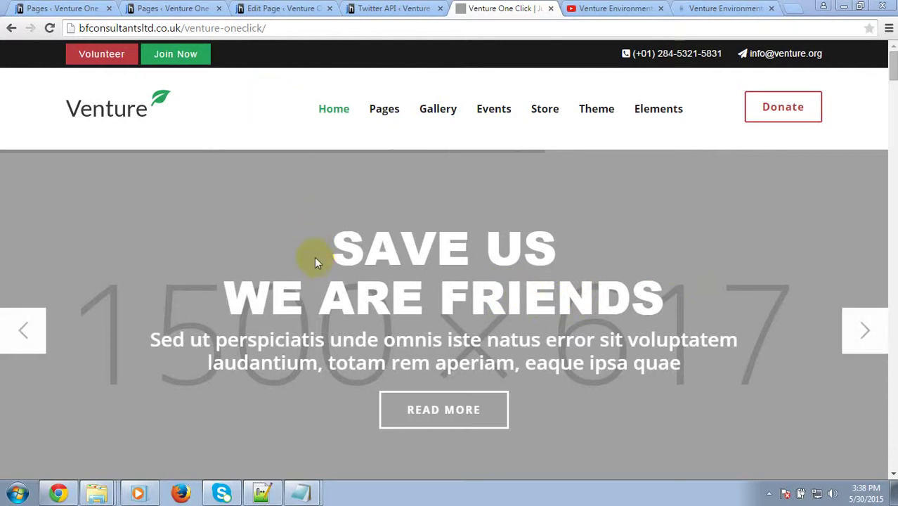
Examine the Venture home page's slider, Welcome section and environment topic tiles.
scroll(557, 273, "down", 8)
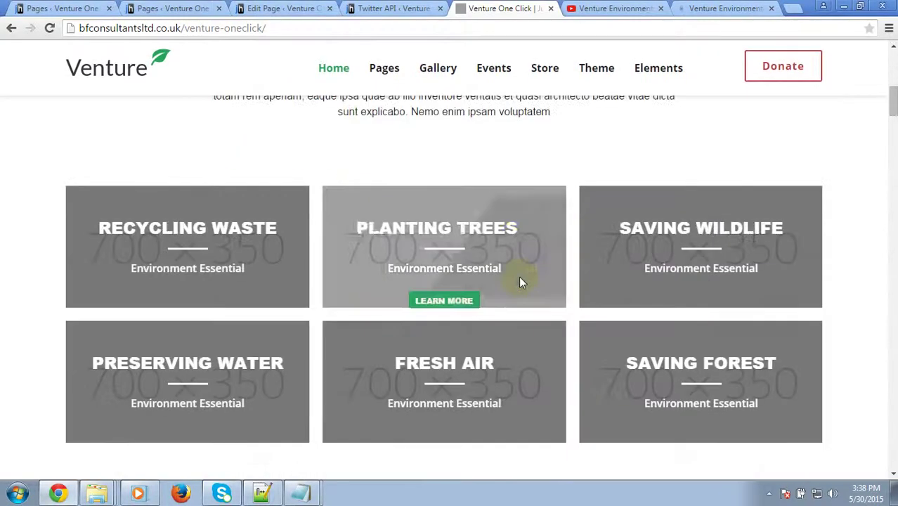
scroll(518, 280, "up", 8)
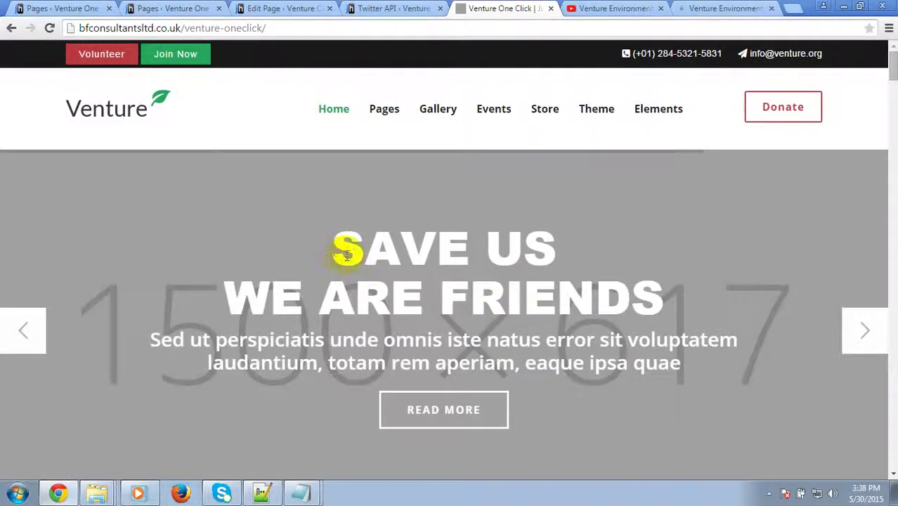
scroll(371, 283, "down", 6)
scroll(394, 280, "up", 4)
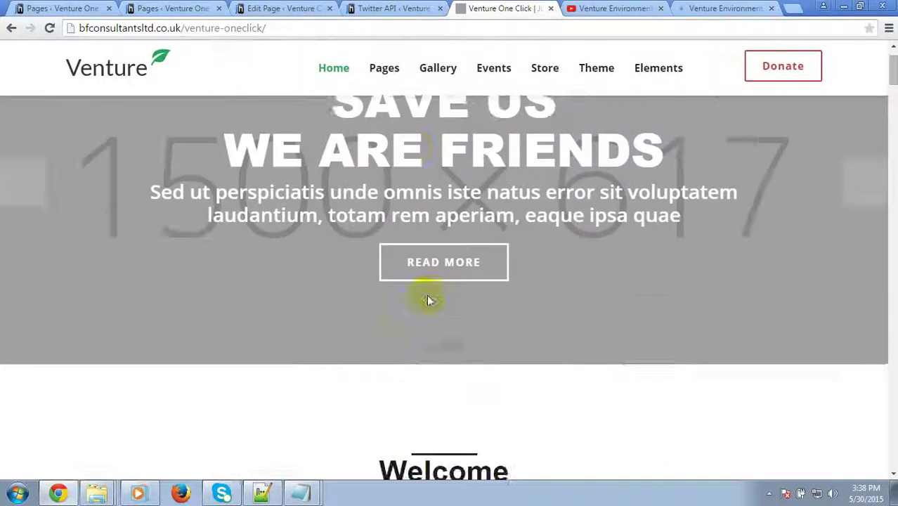
scroll(432, 299, "up", 2)
scroll(619, 273, "down", 7)
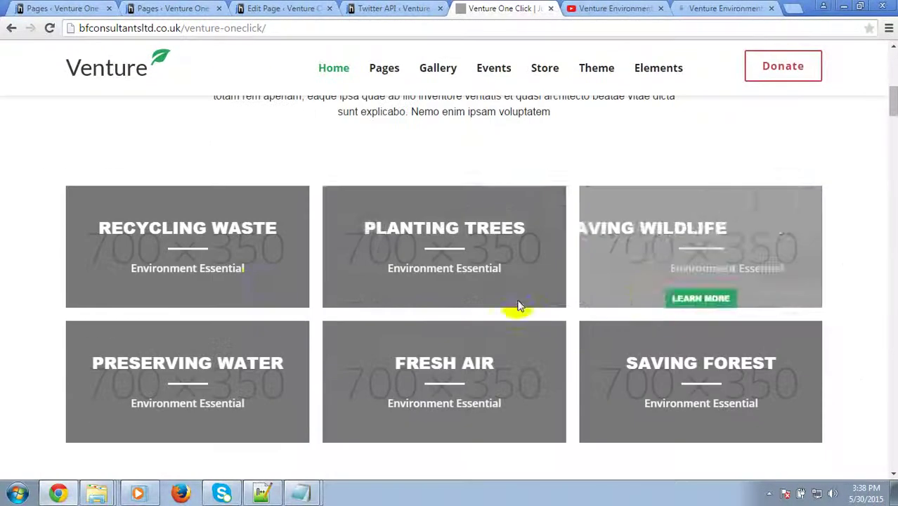
scroll(557, 311, "up", 7)
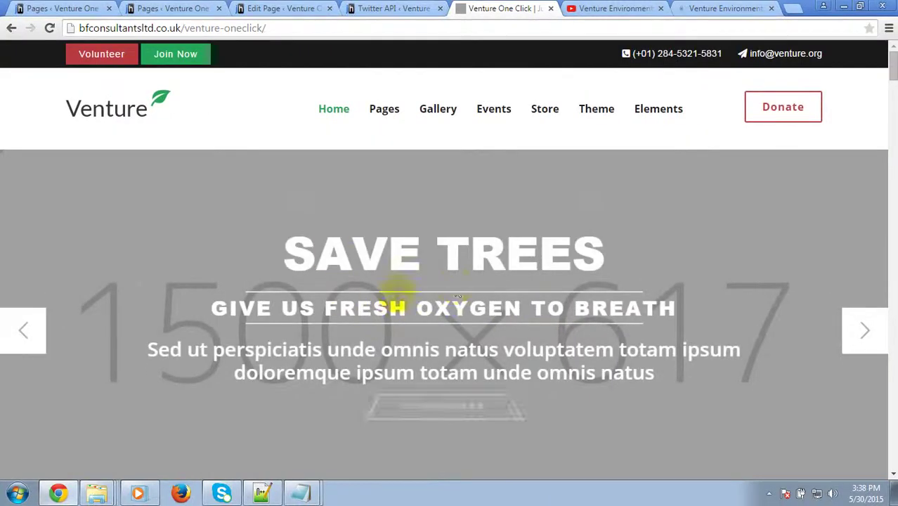
scroll(605, 294, "down", 5)
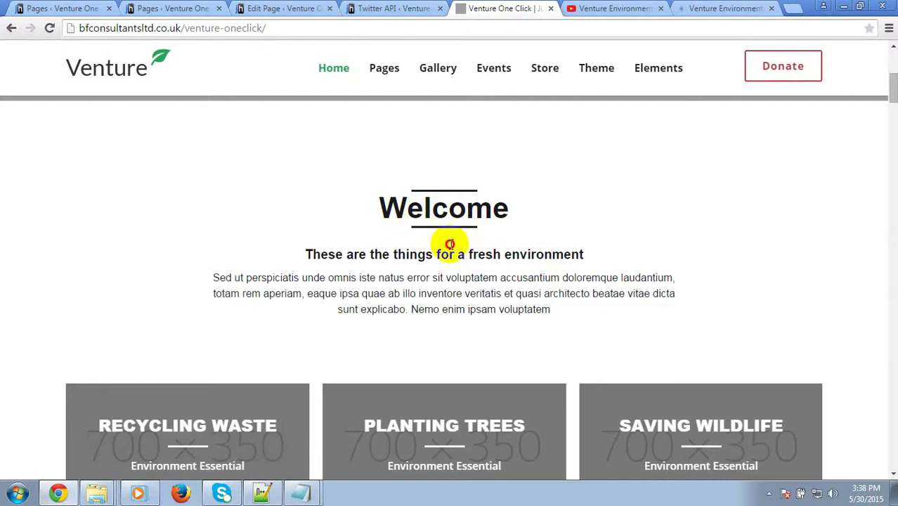
scroll(566, 311, "down", 3)
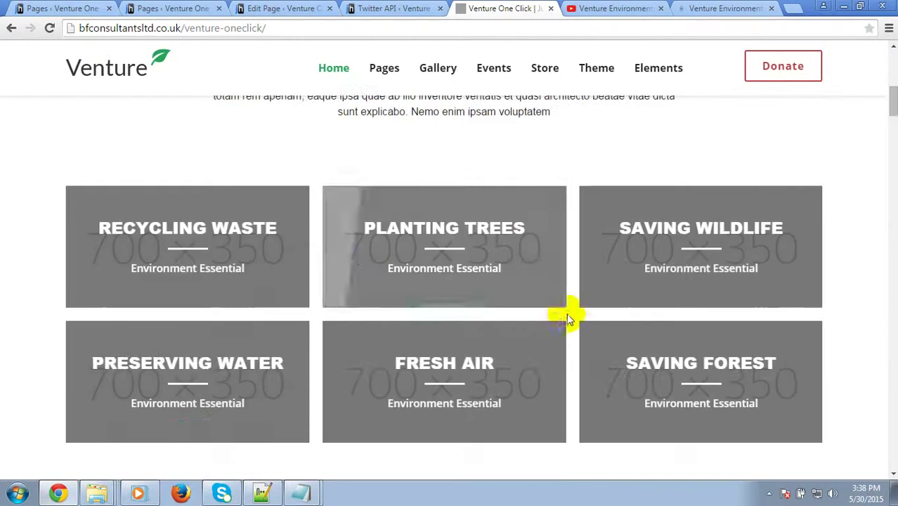
Look through the remaining home page sections from Our Projects to the footer with news, about and tweets.
scroll(520, 252, "down", 4)
scroll(525, 254, "down", 5)
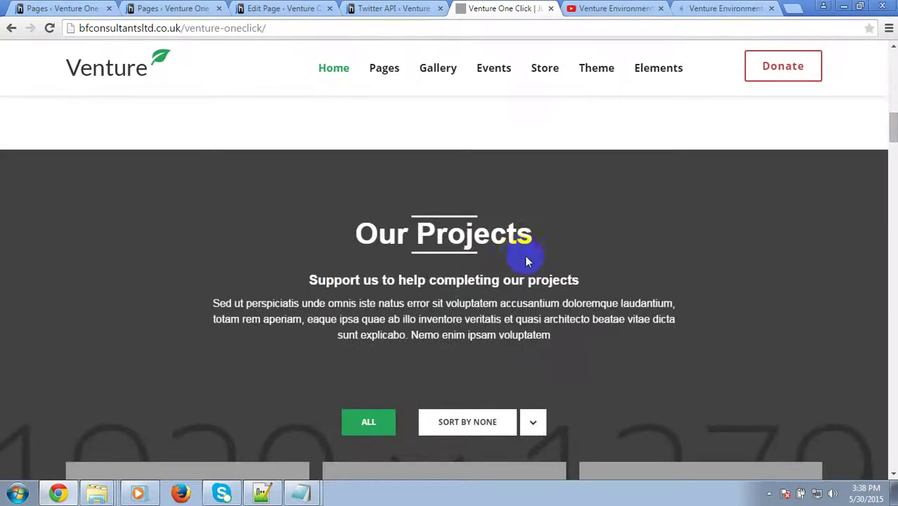
scroll(542, 167, "up", 2)
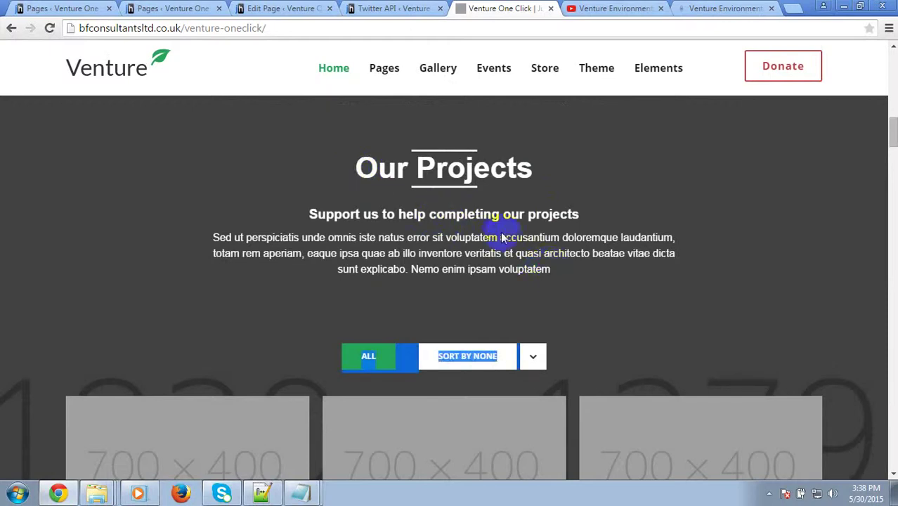
scroll(564, 242, "down", 4)
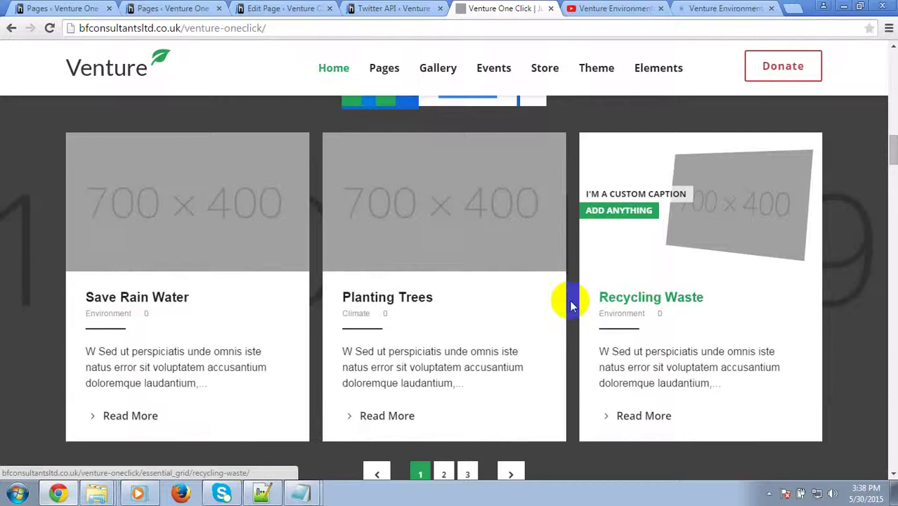
scroll(570, 304, "down", 6)
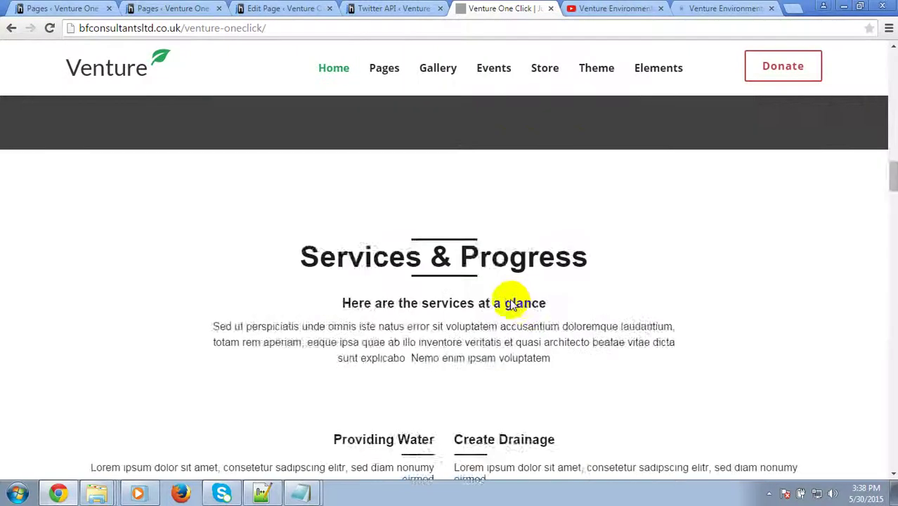
scroll(512, 302, "down", 10)
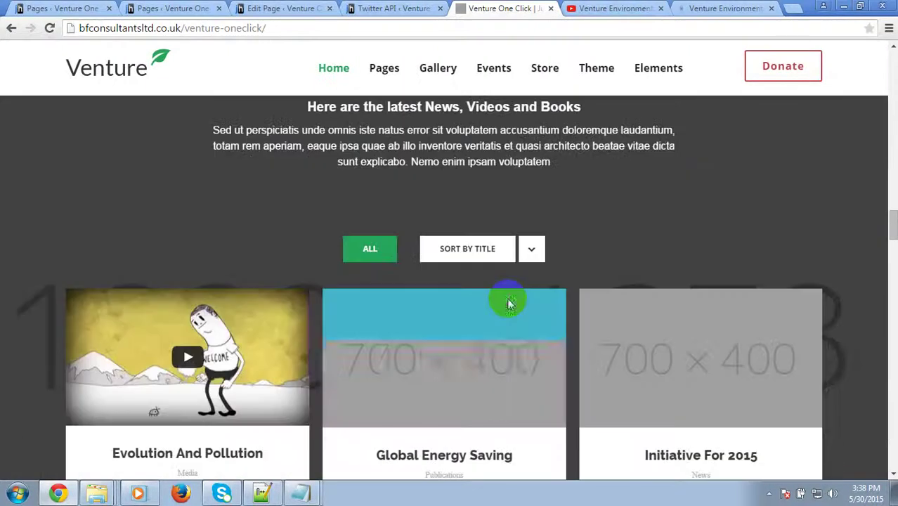
scroll(509, 303, "down", 3)
scroll(508, 302, "down", 15)
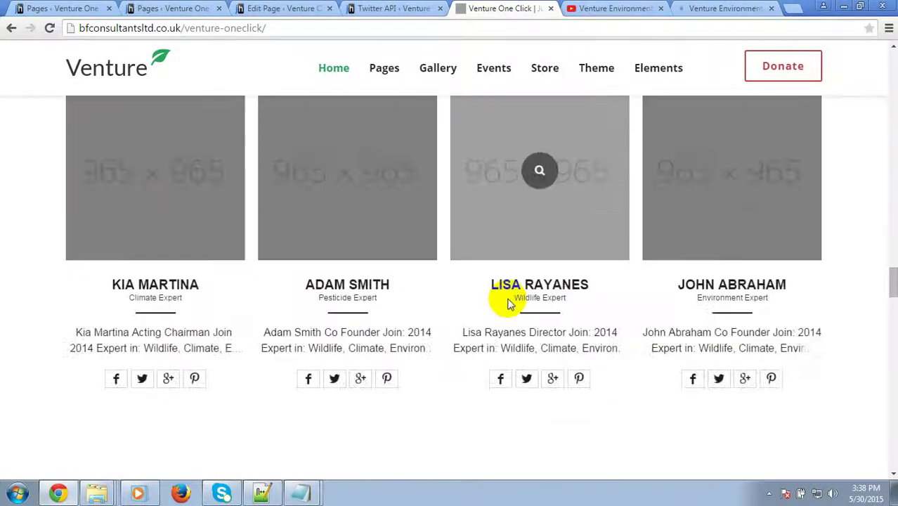
scroll(444, 309, "down", 11)
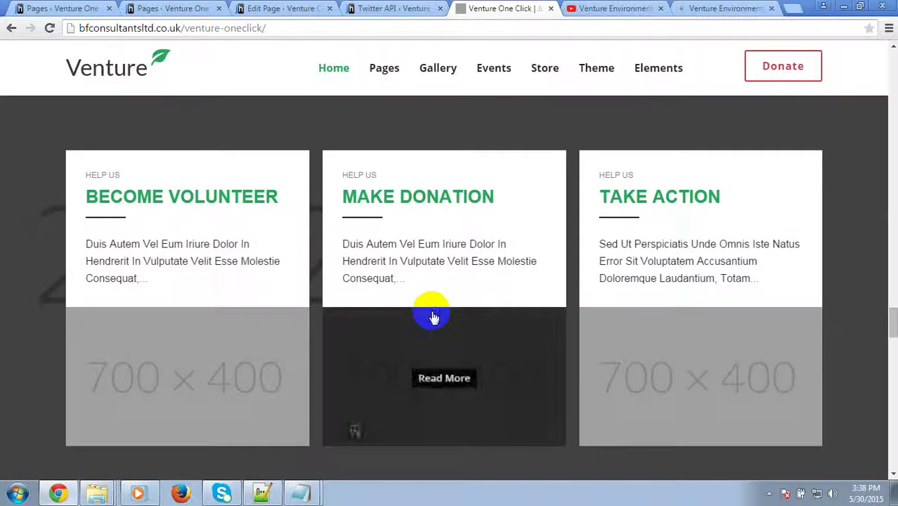
scroll(431, 313, "down", 14)
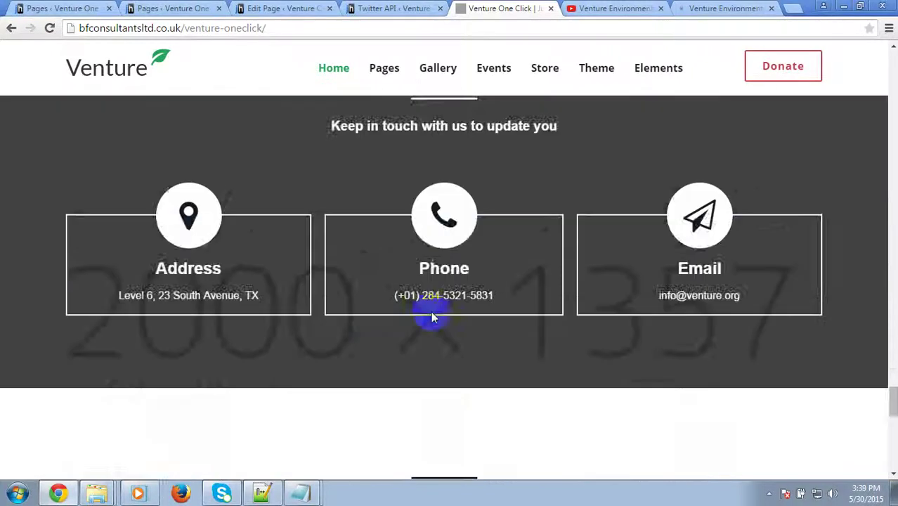
scroll(431, 314, "down", 3)
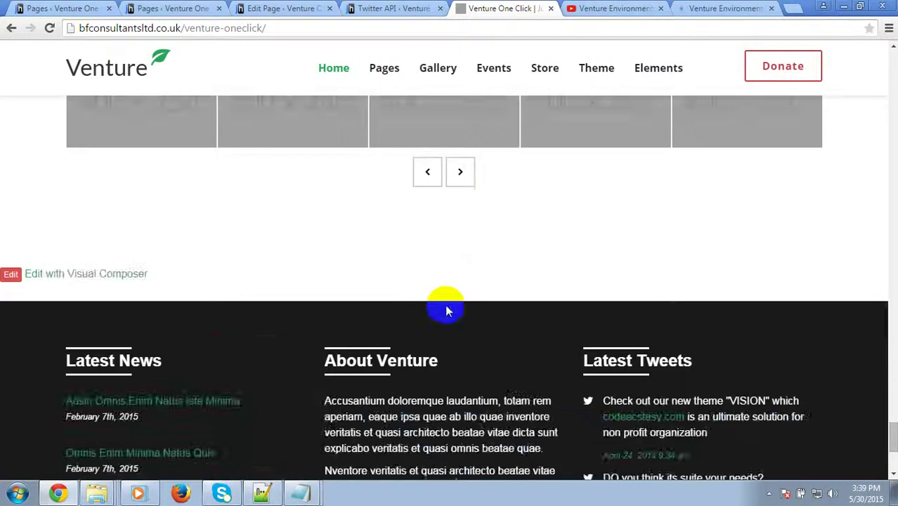
scroll(445, 307, "up", 4)
scroll(531, 330, "down", 5)
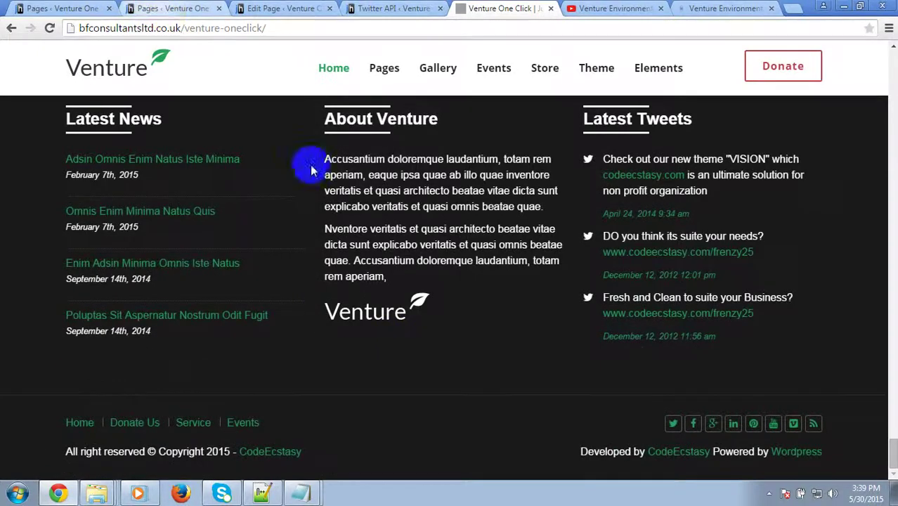
scroll(323, 169, "up", 4)
Review the WordPress pages list filtered by "home" to see the available home page variants.
left_click(61, 8)
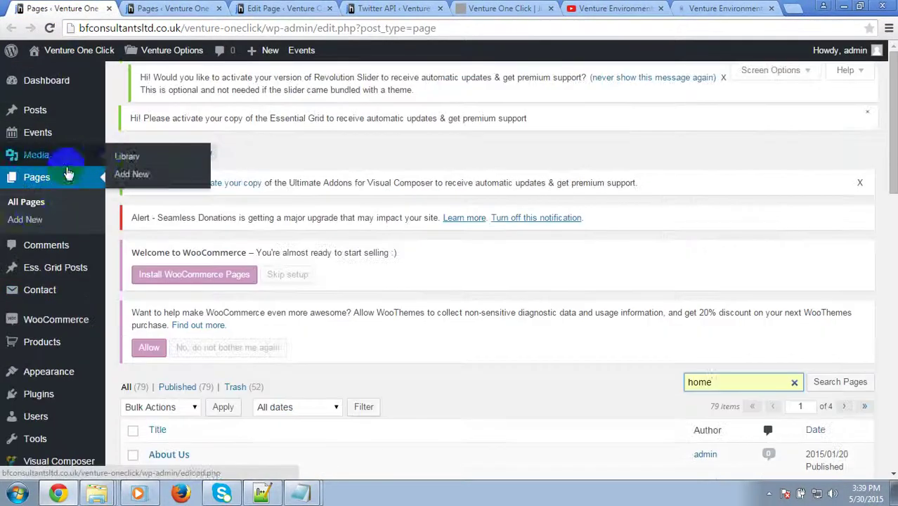
left_click(172, 7)
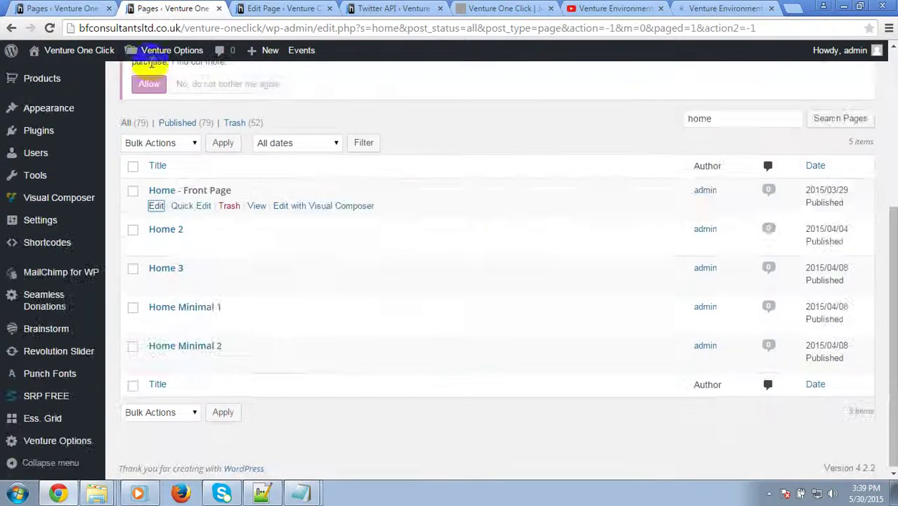
scroll(688, 269, "up", 3)
scroll(705, 323, "down", 1)
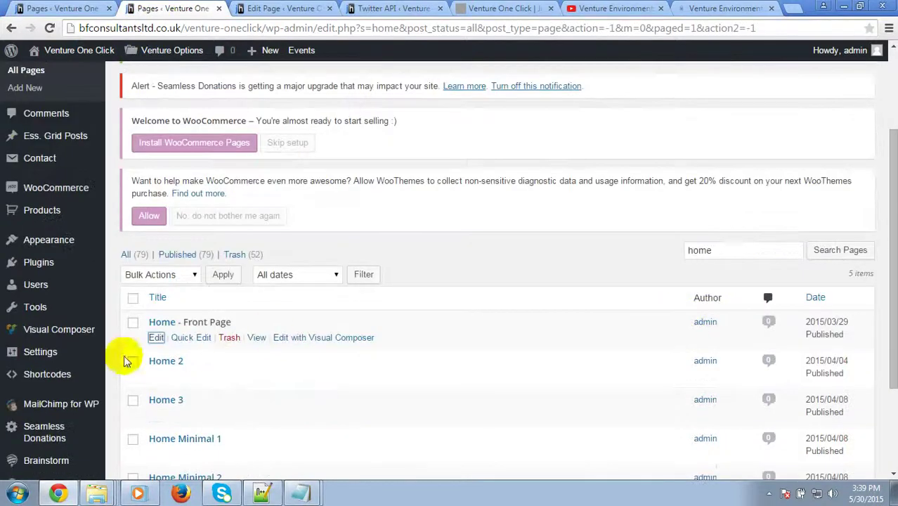
Examine the Visual Composer rows and elements that build the Home page in its edit screen.
left_click(266, 8)
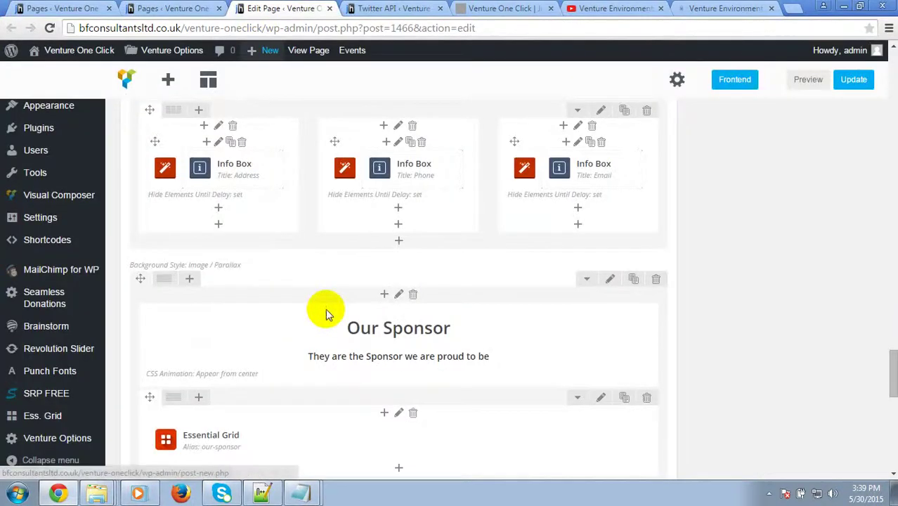
scroll(326, 309, "down", 4)
scroll(377, 311, "up", 15)
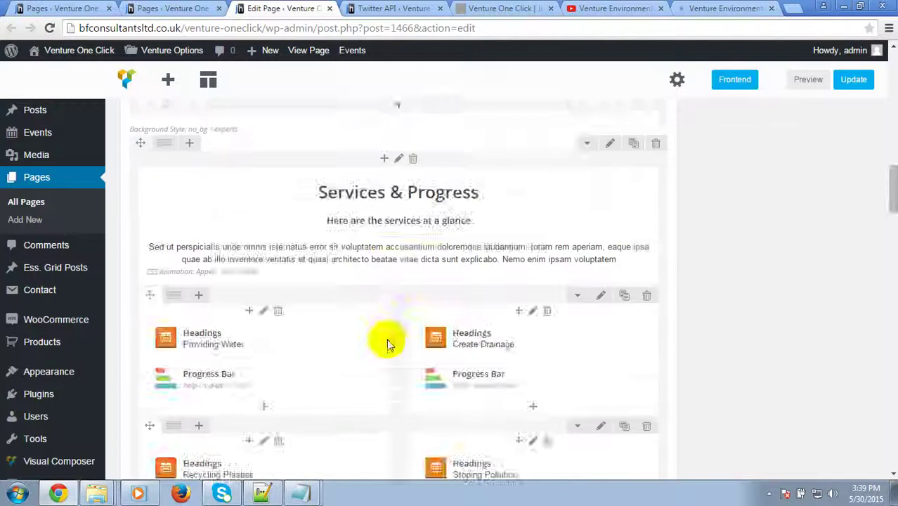
scroll(373, 207, "up", 4)
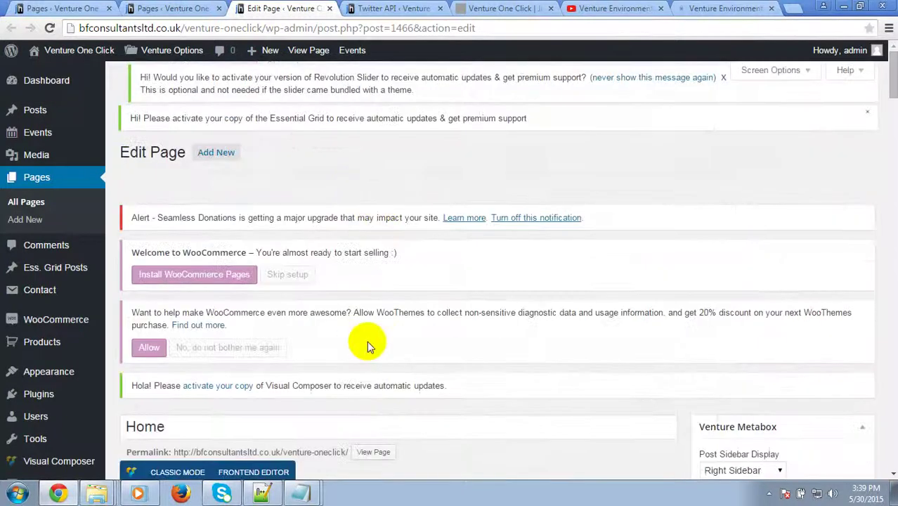
scroll(367, 341, "down", 5)
scroll(394, 316, "down", 10)
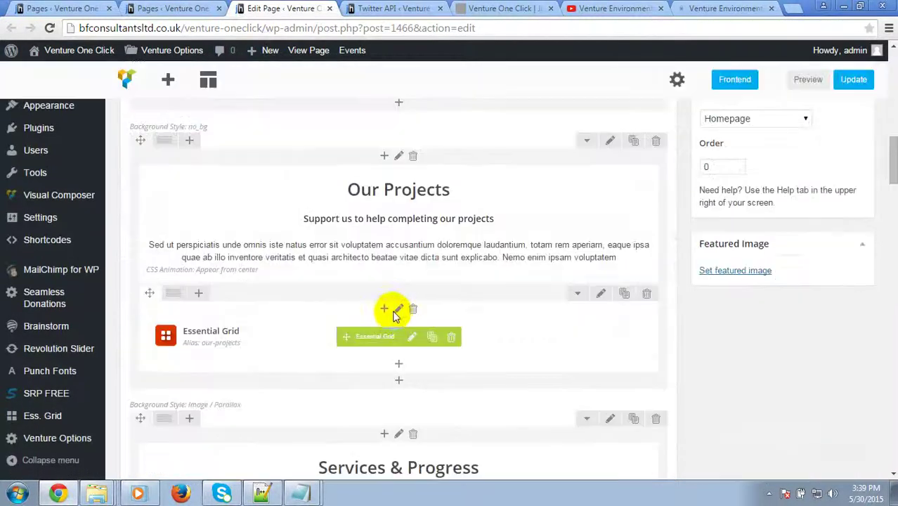
scroll(406, 357, "down", 15)
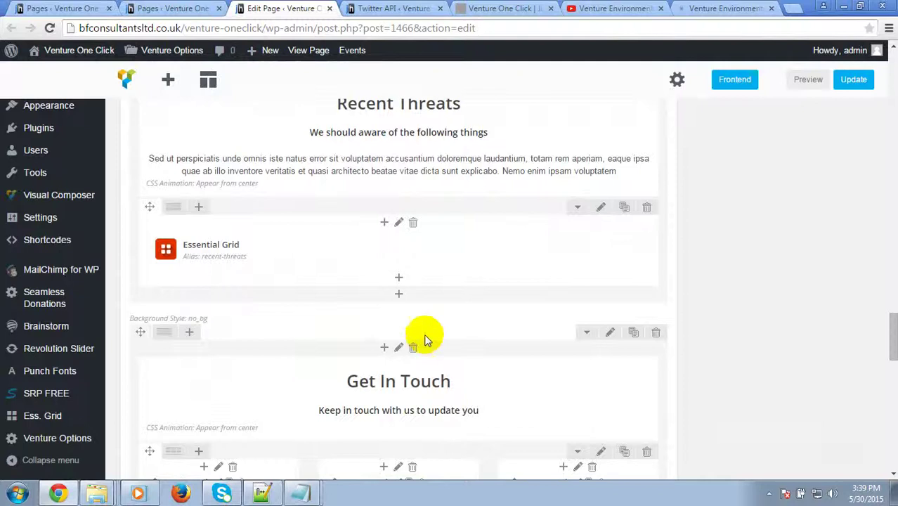
scroll(424, 339, "up", 6)
scroll(423, 339, "up", 15)
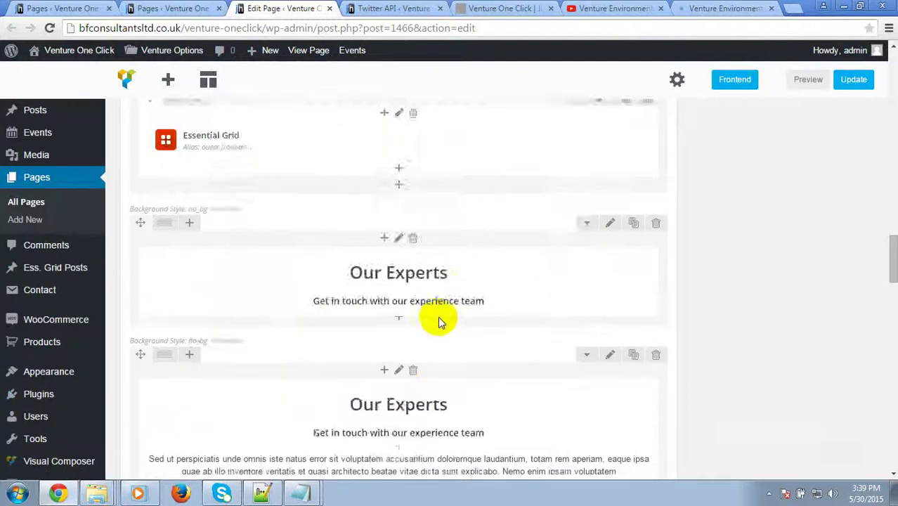
scroll(395, 316, "up", 12)
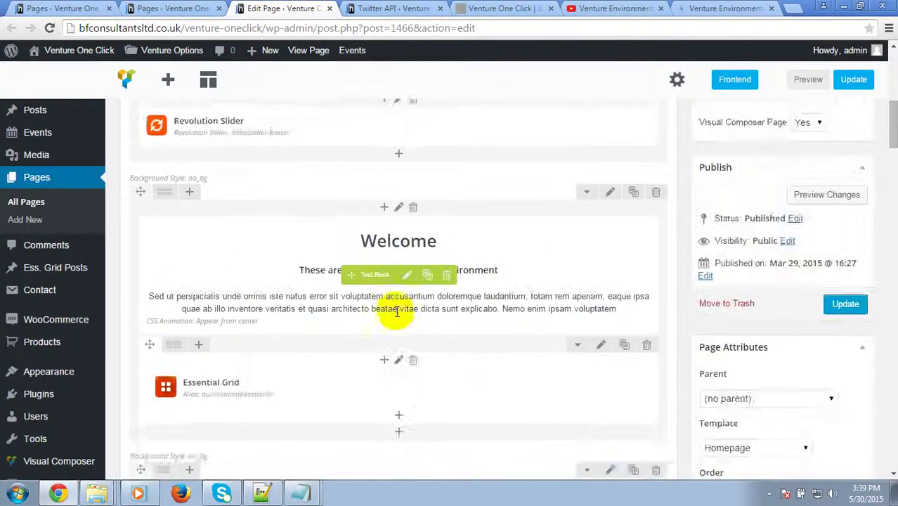
scroll(397, 323, "down", 10)
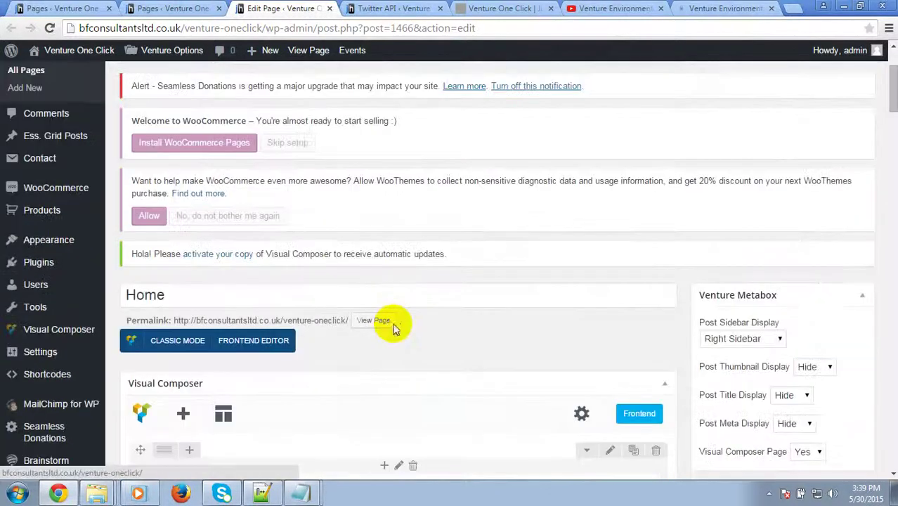
scroll(392, 330, "down", 4)
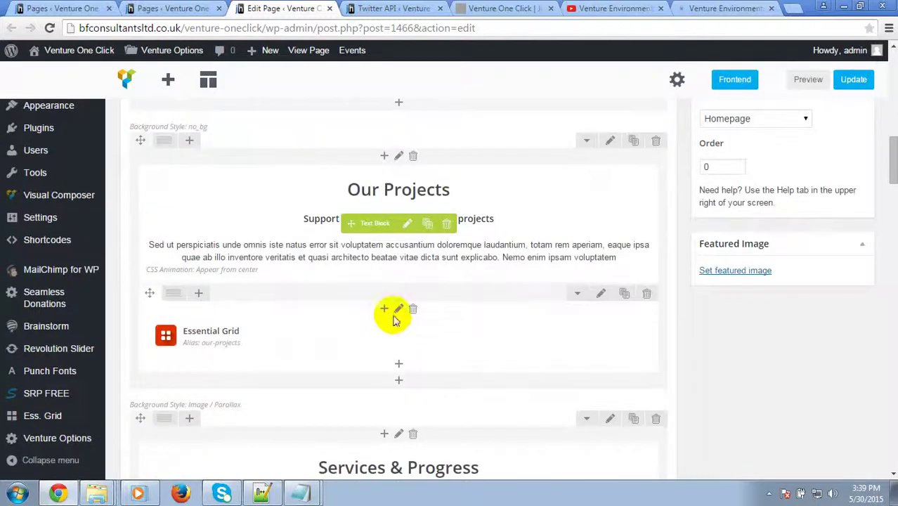
scroll(330, 323, "up", 4)
scroll(270, 337, "down", 1)
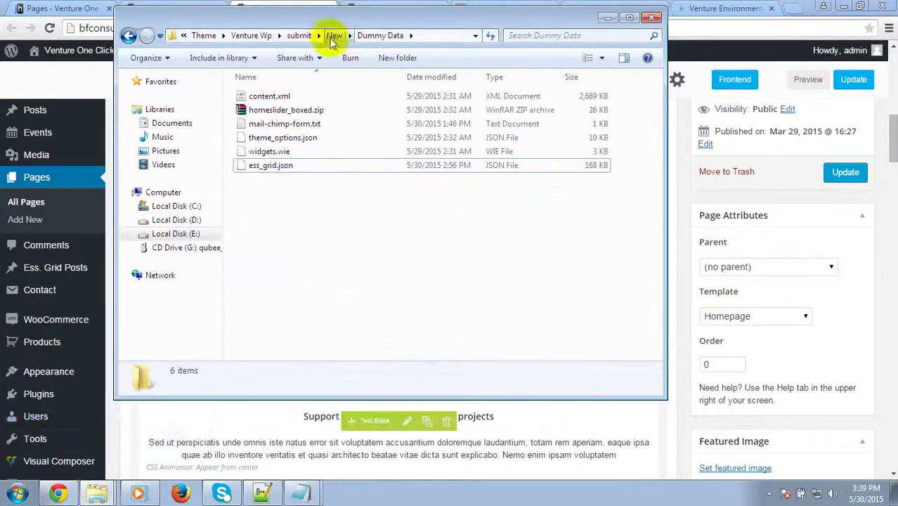
In Windows Explorer, open the Documentation folder under New and look over the Essential Grid, Revolution Slider, Ultimate Addon and Visual Composer documentation folders.
left_click(331, 36)
left_click(273, 113)
double_click(273, 111)
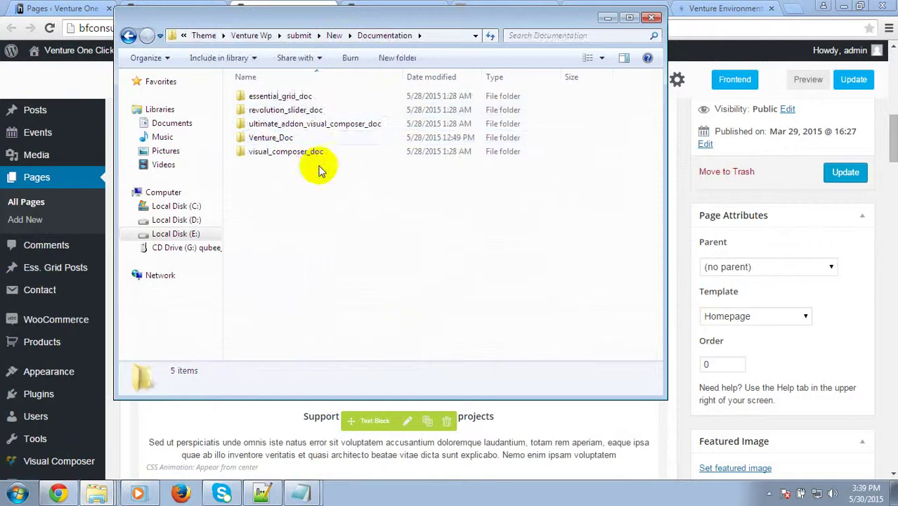
left_click(267, 99)
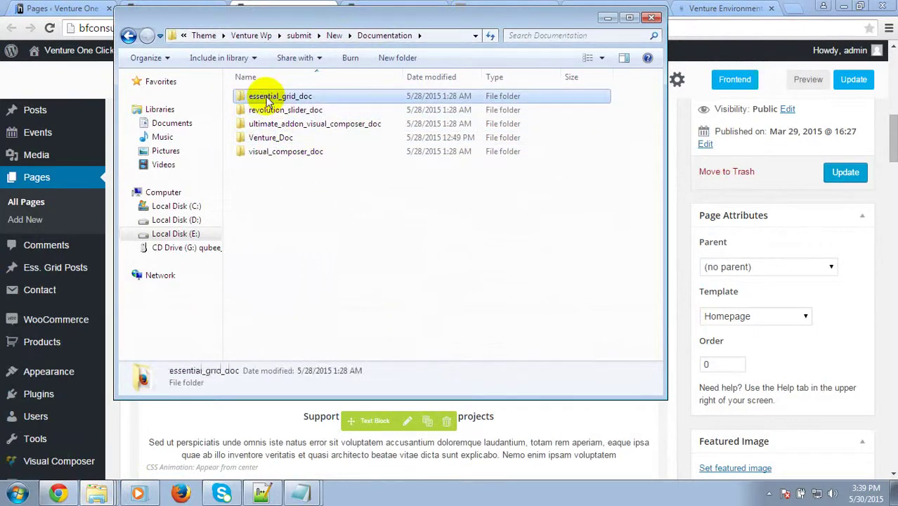
left_click(270, 112)
left_click(301, 127)
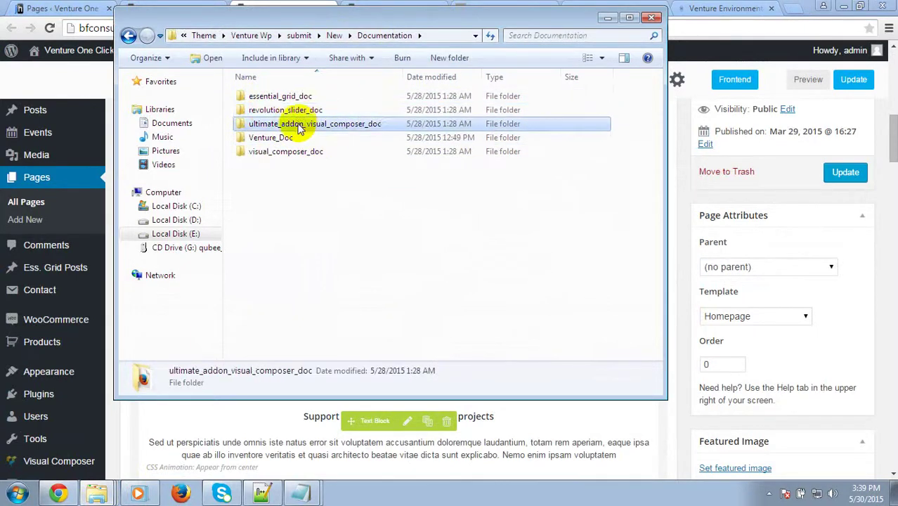
left_click(305, 271)
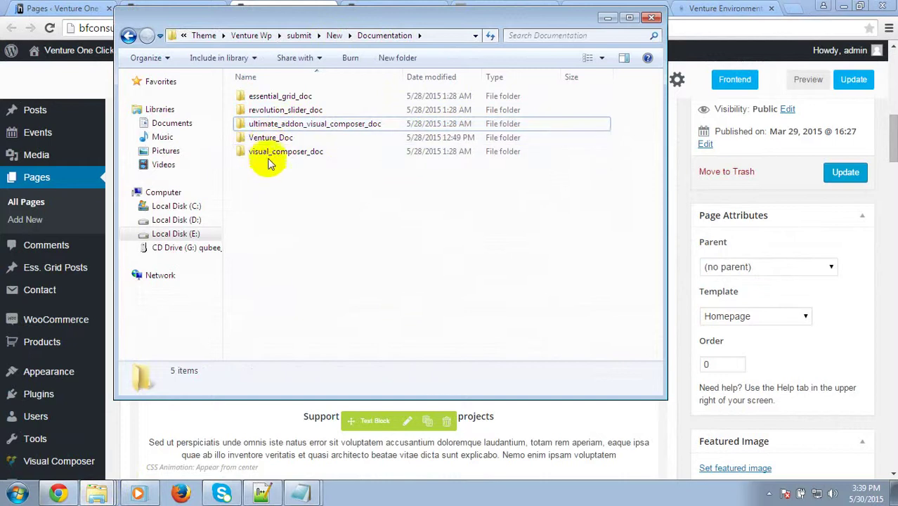
left_click(272, 161)
left_click(318, 235)
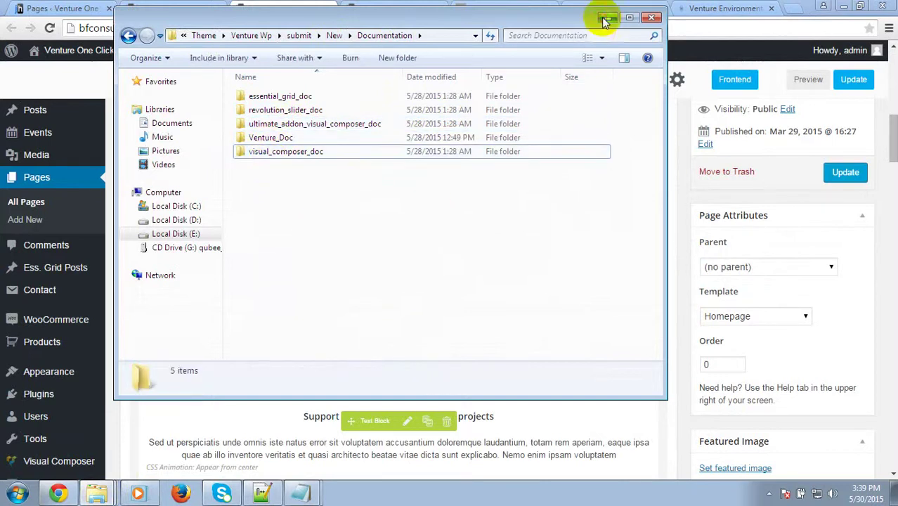
Switch back to Chrome and look over the Essential Grid and Our Projects rows on the Home page edit screen.
key("alt+Tab")
scroll(401, 331, "down", 6)
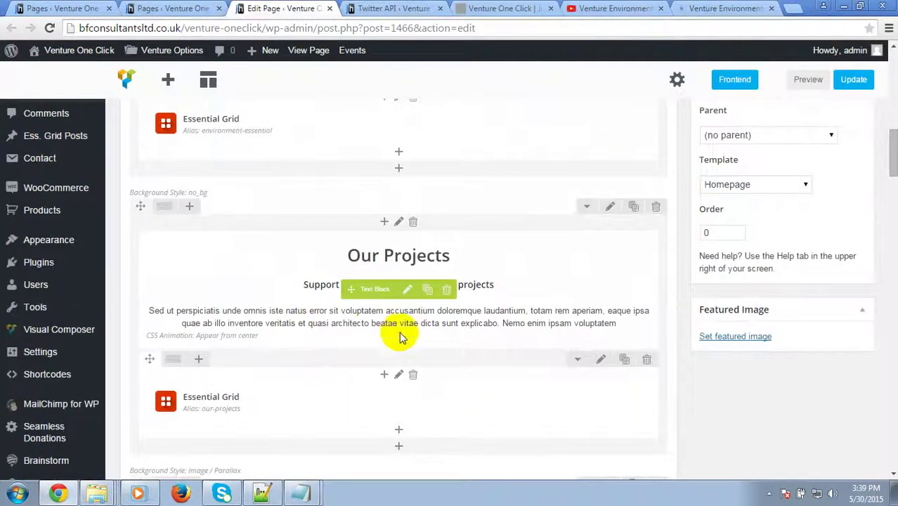
scroll(400, 204, "up", 10)
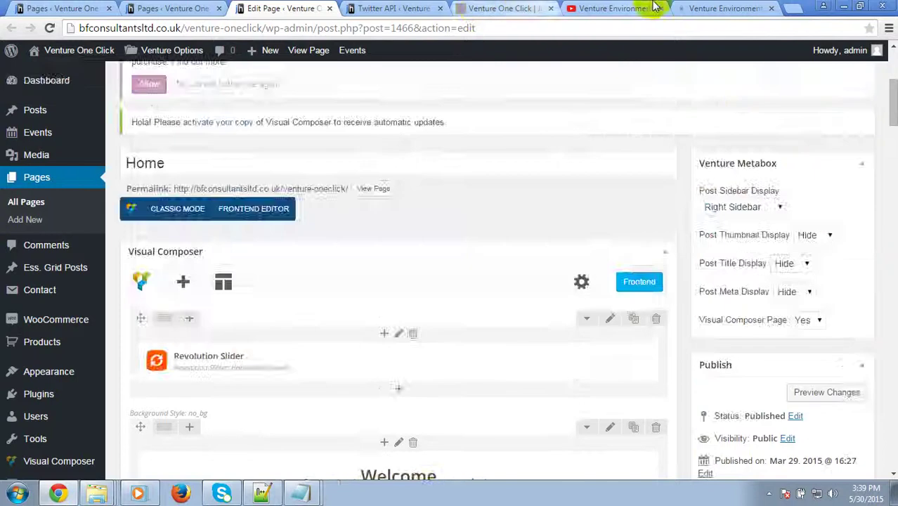
Examine the live venture-wp demo home page from its slider and Welcome grid to the Our Projects section.
left_click(720, 9)
scroll(411, 297, "down", 8)
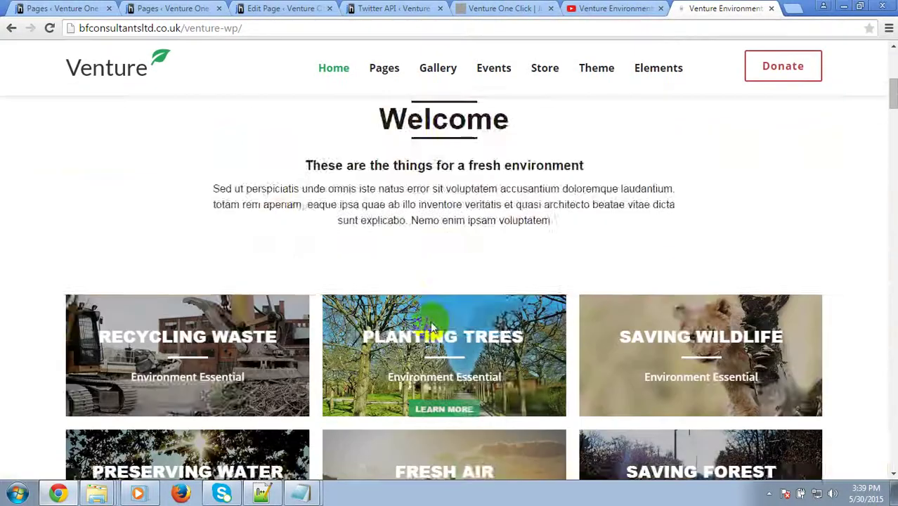
scroll(439, 330, "up", 10)
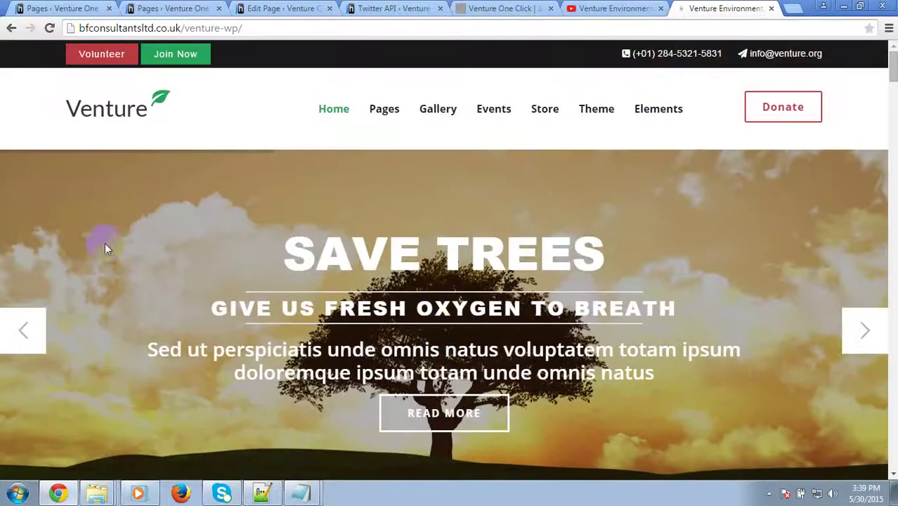
scroll(562, 314, "down", 2)
scroll(563, 309, "down", 4)
scroll(544, 312, "down", 3)
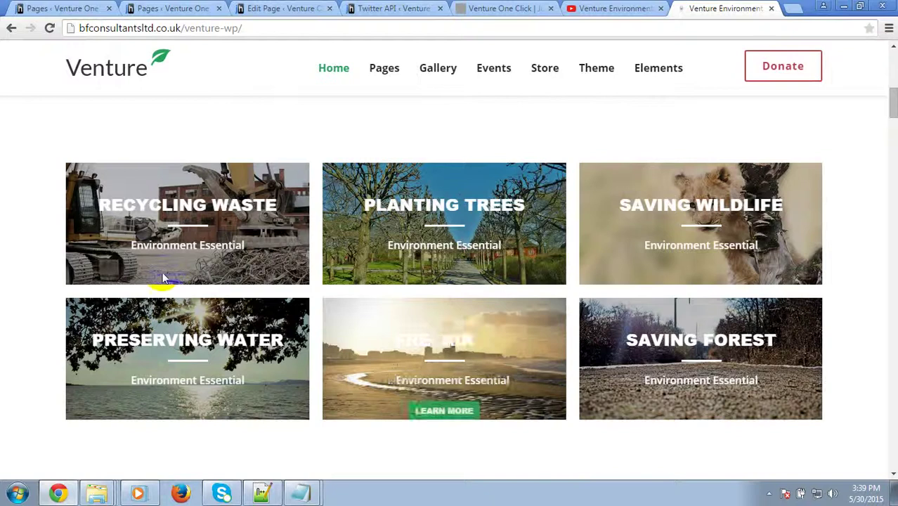
scroll(619, 287, "down", 3)
scroll(395, 286, "down", 4)
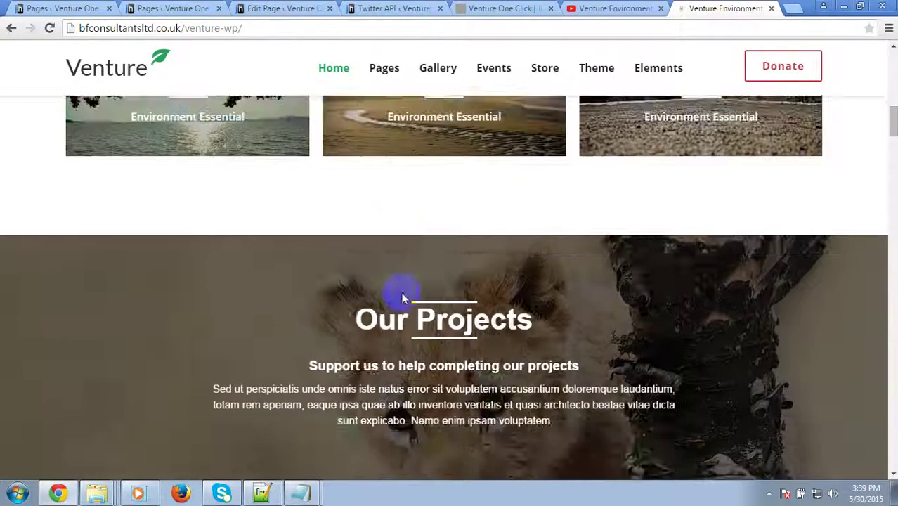
scroll(413, 325, "down", 3)
Compare the Our Projects section of the venture-oneclick home page with the same section on the venture-wp demo.
left_click(485, 8)
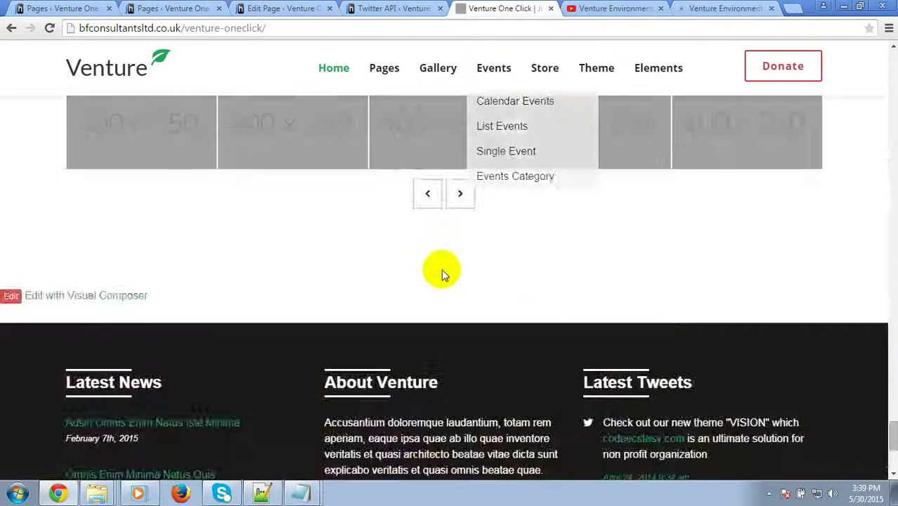
scroll(441, 269, "up", 5)
scroll(404, 285, "up", 15)
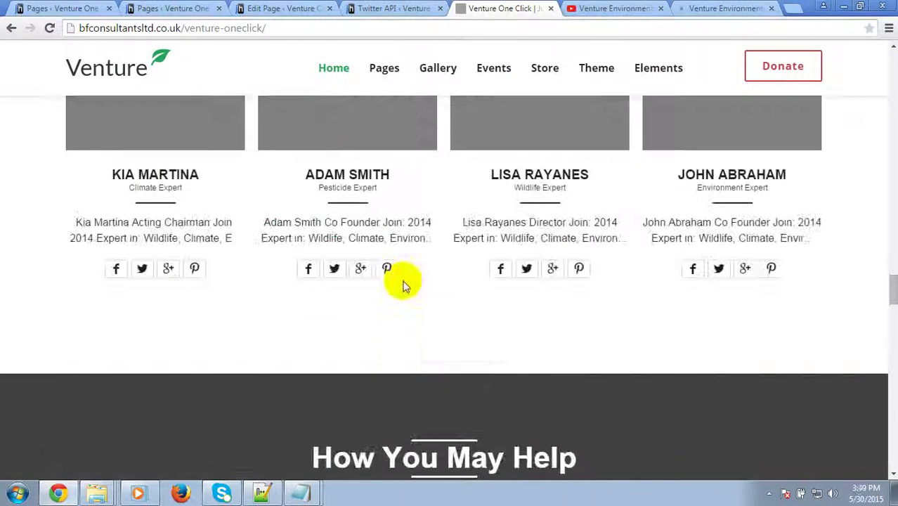
scroll(401, 280, "up", 20)
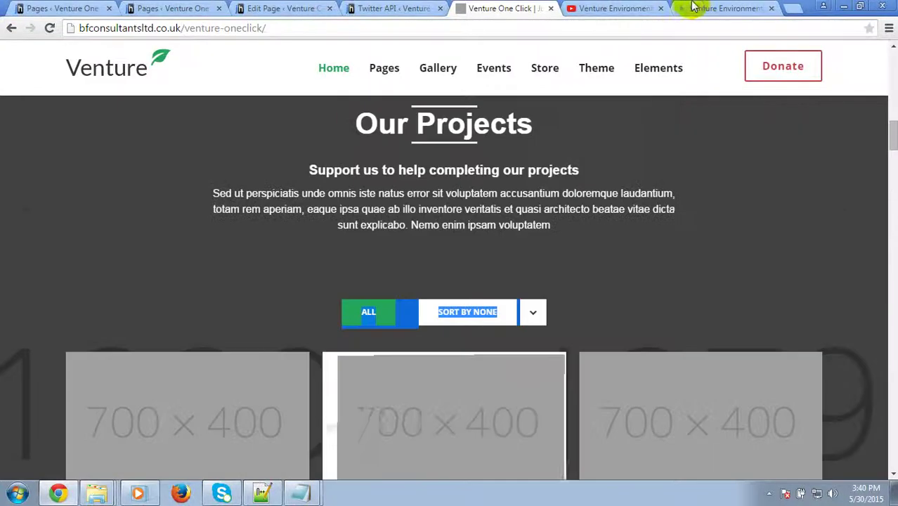
left_click(722, 7)
scroll(580, 260, "up", 6)
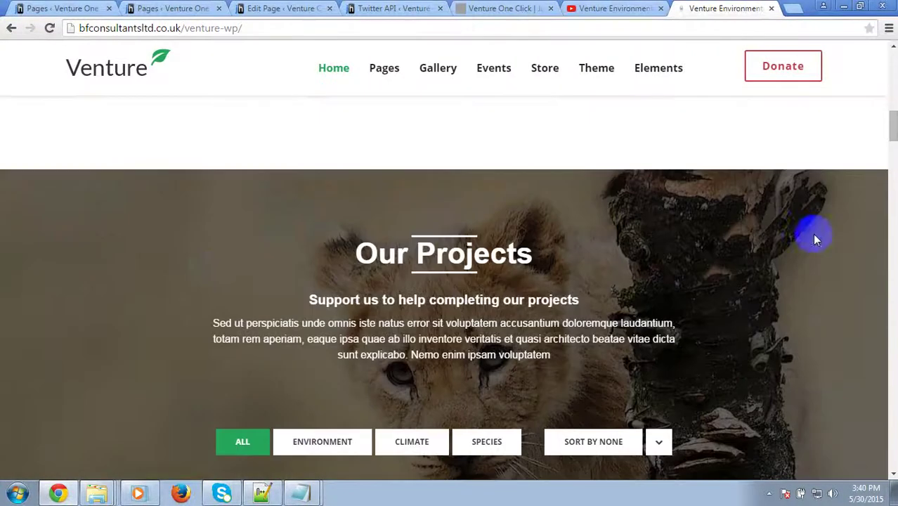
scroll(111, 291, "down", 2)
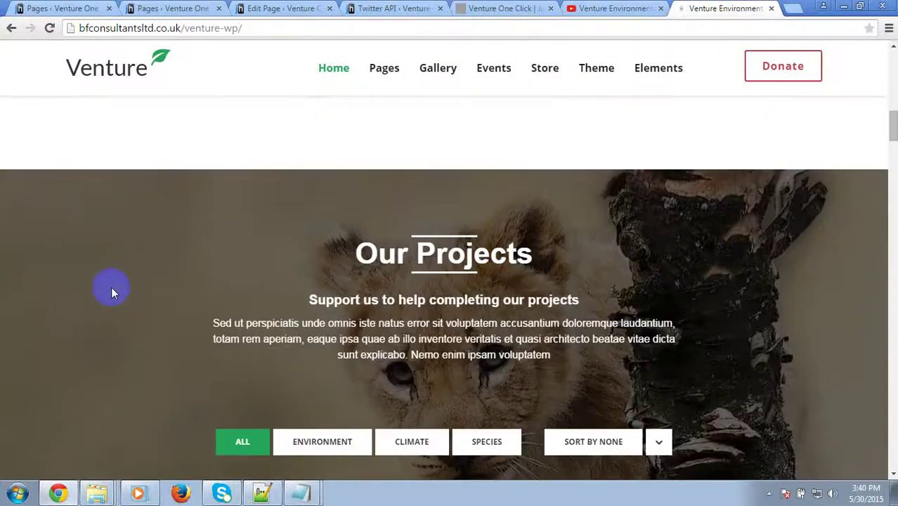
On the Home page edit screen, open the row settings of the Welcome row in Visual Composer.
left_click(285, 11)
scroll(314, 376, "down", 3)
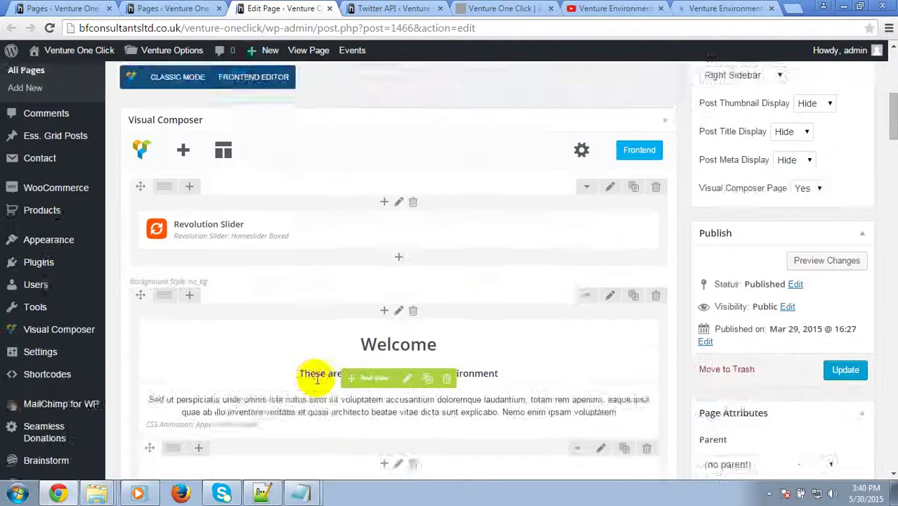
scroll(410, 377, "down", 3)
scroll(229, 232, "up", 1)
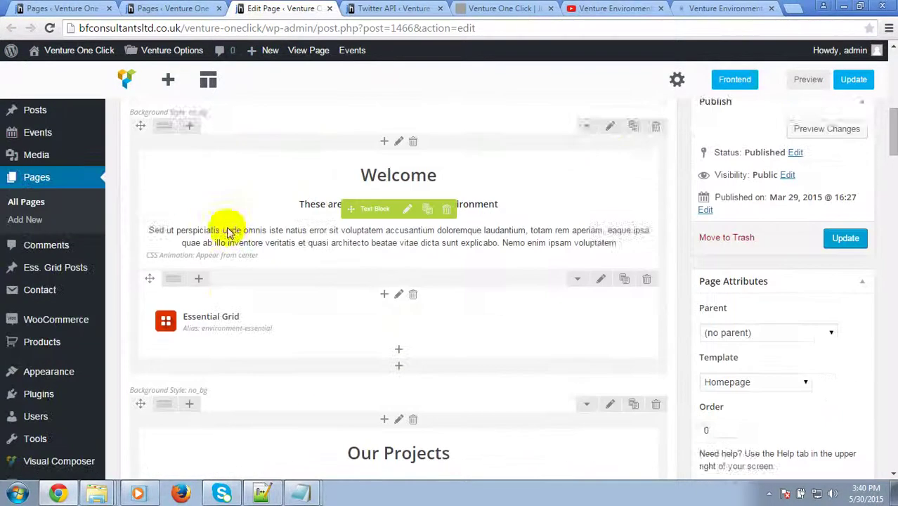
scroll(228, 232, "up", 1)
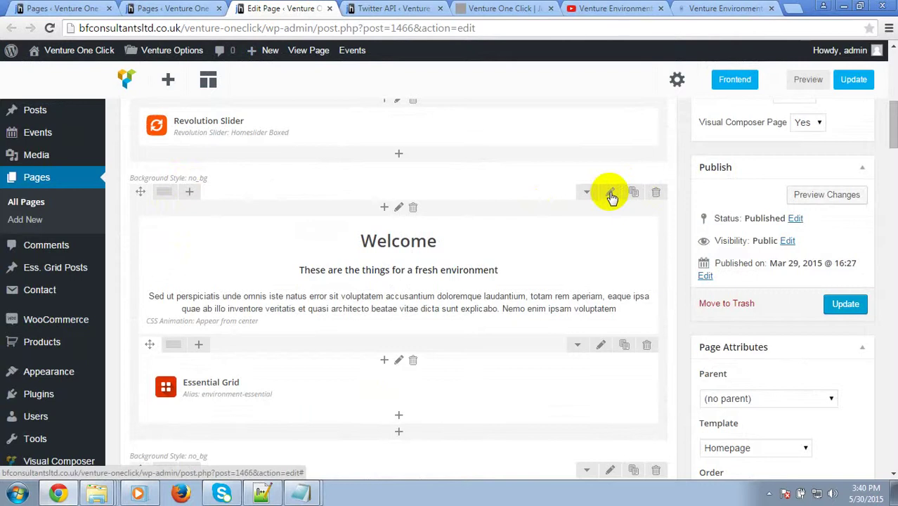
Examine the background image and project grid of the demo's Our Projects section, and return to the Home page edit screen.
left_click(693, 8)
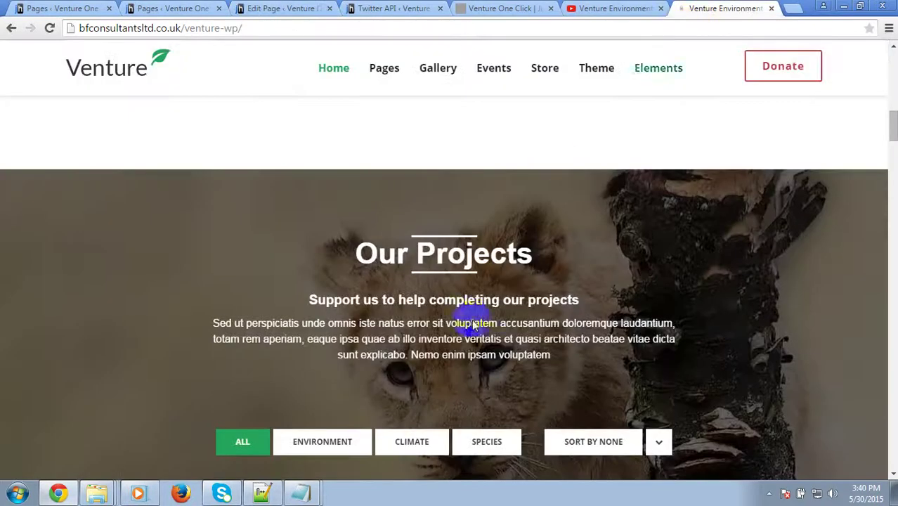
scroll(805, 282, "down", 1)
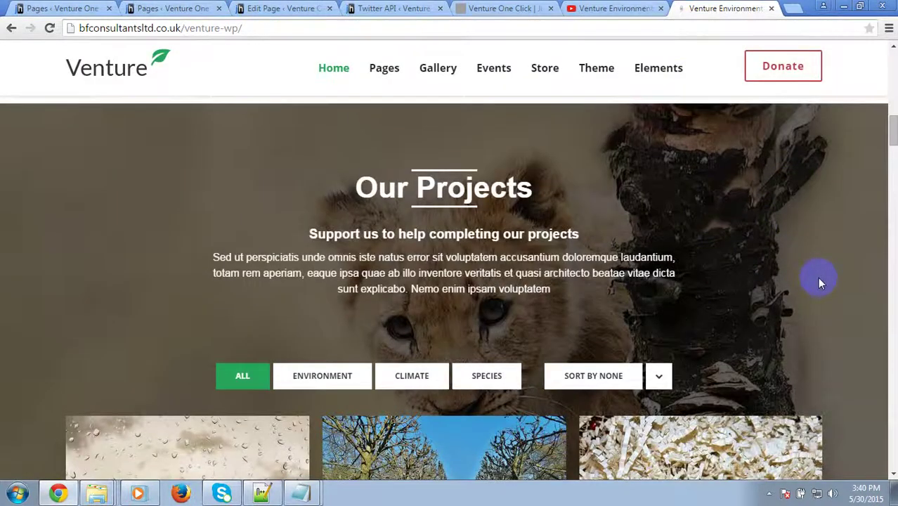
scroll(819, 278, "down", 3)
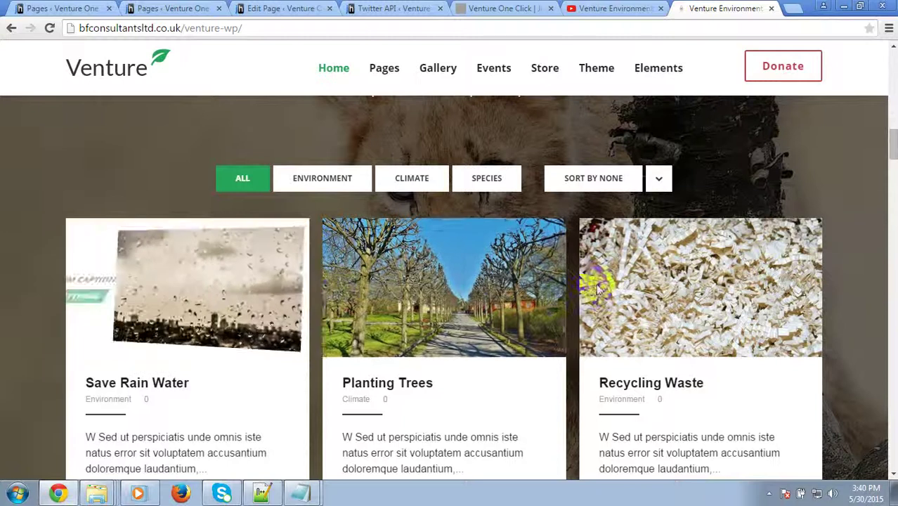
scroll(717, 276, "up", 3)
scroll(703, 281, "down", 3)
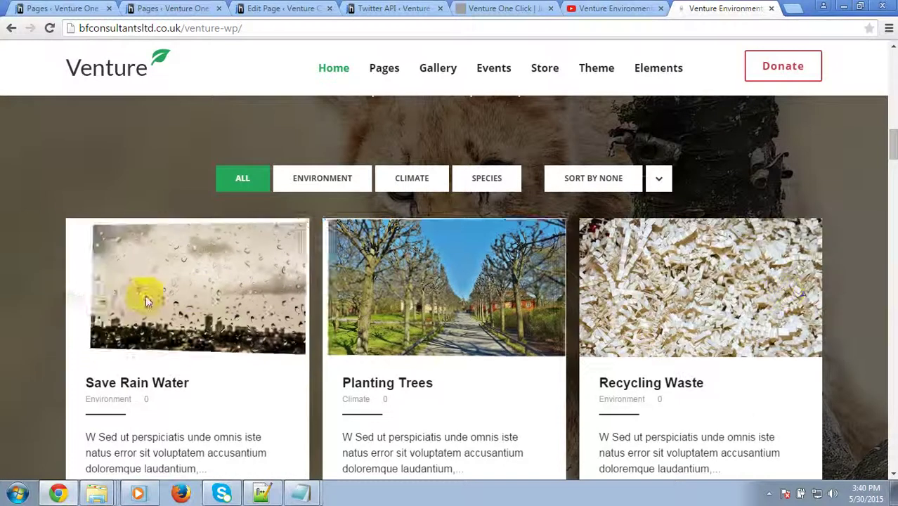
left_click(281, 8)
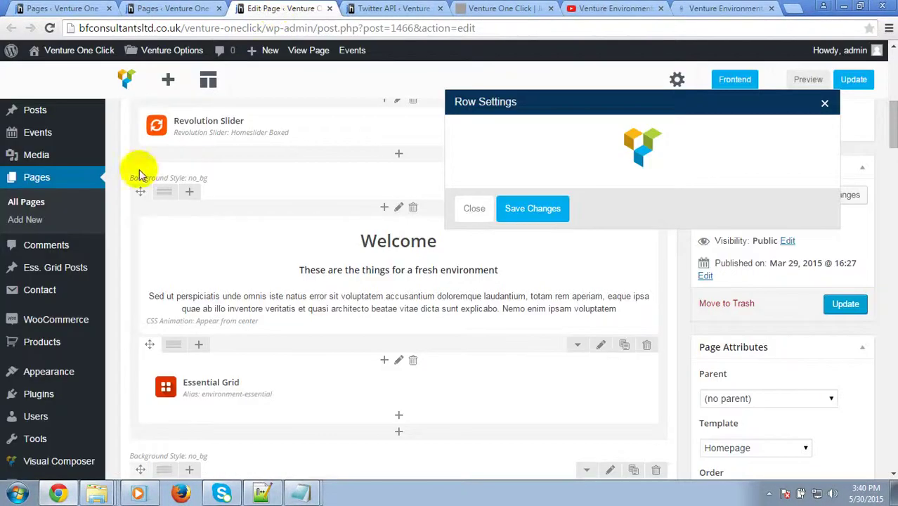
From the WordPress pages list, open the Ess. Grid Posts list.
left_click(130, 9)
scroll(50, 204, "down", 4)
scroll(21, 281, "up", 4)
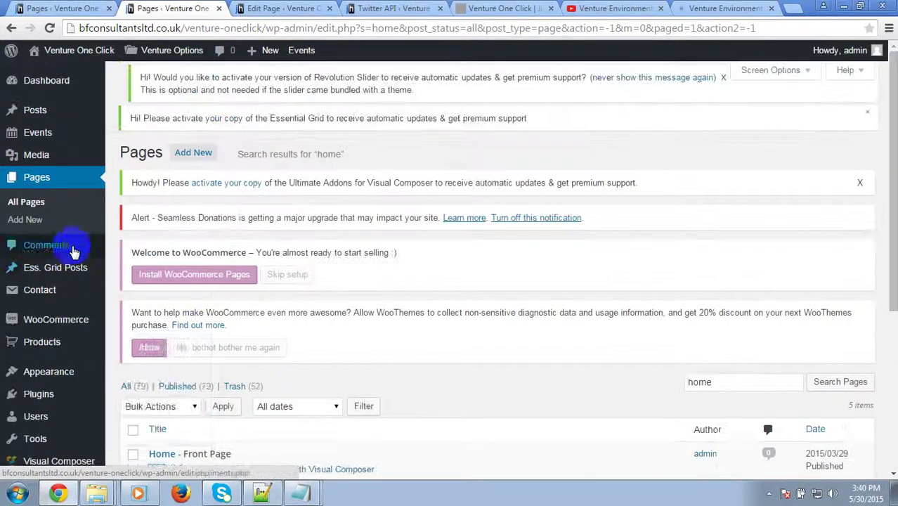
scroll(57, 380, "down", 3)
scroll(56, 351, "up", 3)
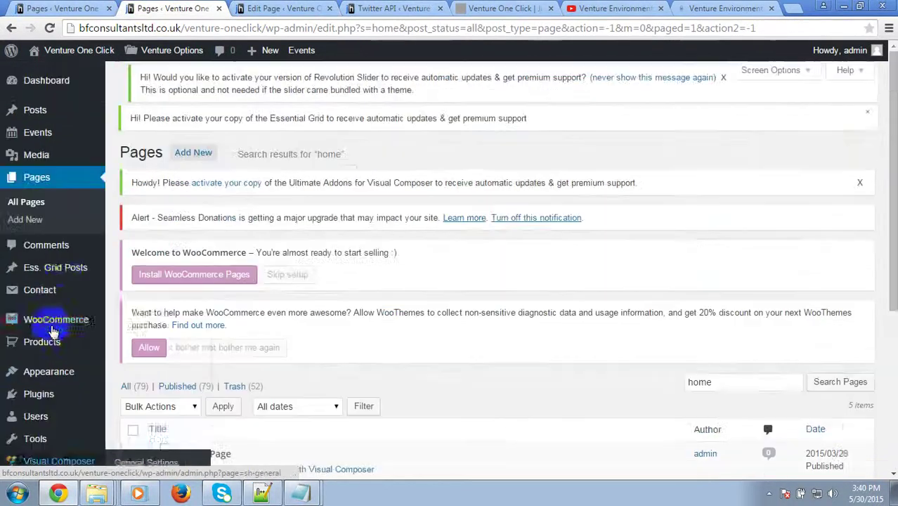
mouse_move(95, 273)
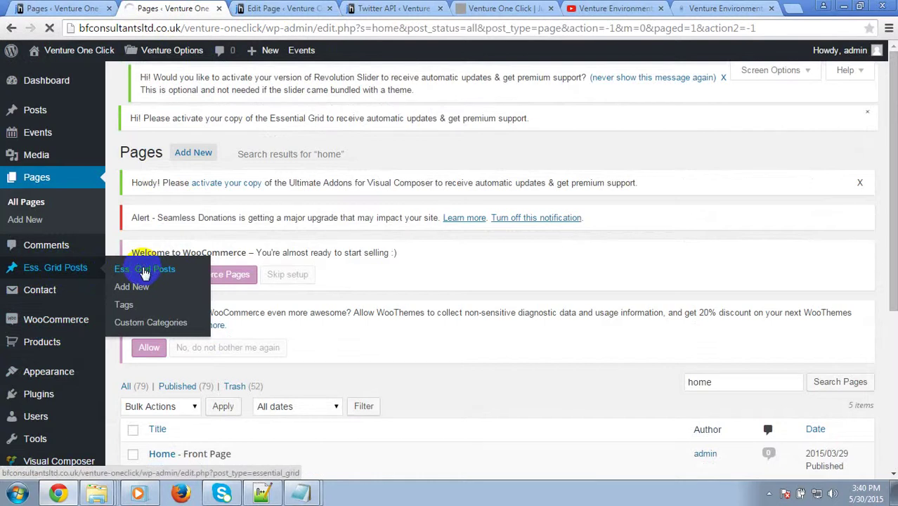
left_click(144, 271)
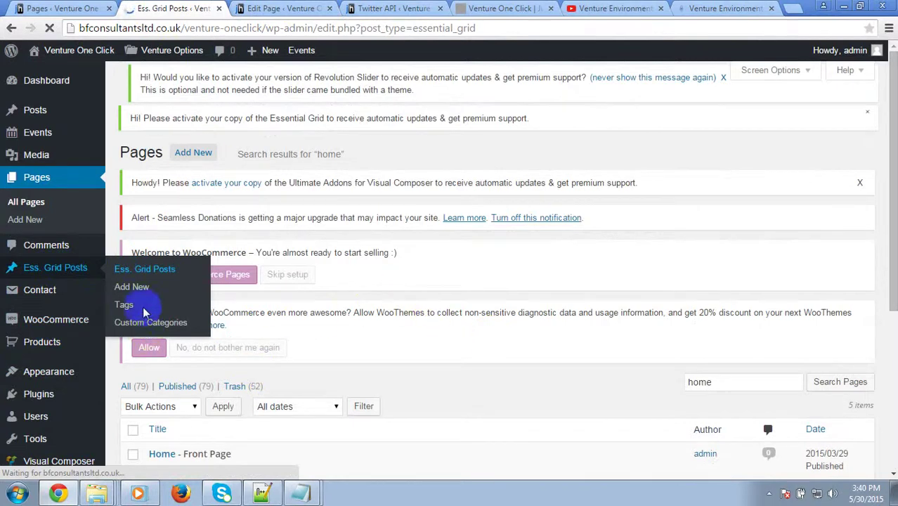
Open the Take Action grid post for editing and review its Essential Grid settings, custom categories and featured image.
scroll(391, 321, "down", 3)
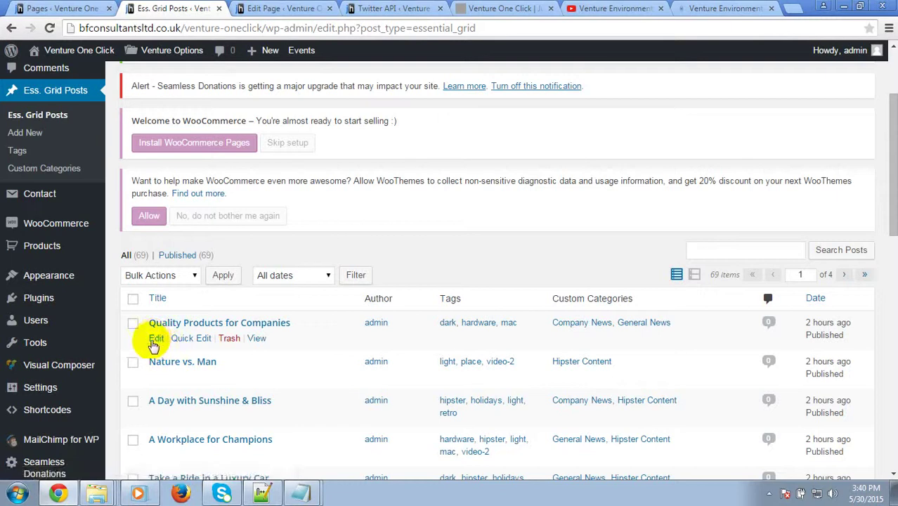
scroll(176, 351, "down", 5)
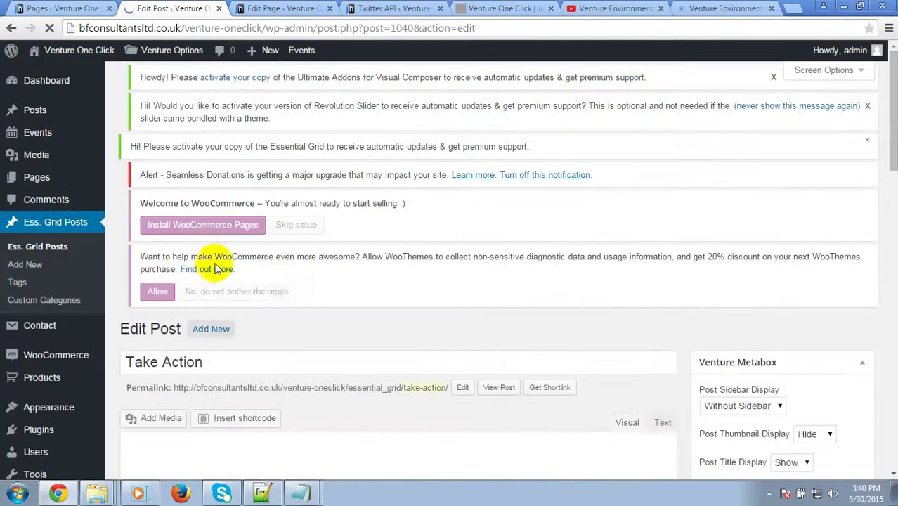
scroll(287, 315, "down", 3)
scroll(292, 340, "down", 3)
scroll(305, 342, "up", 5)
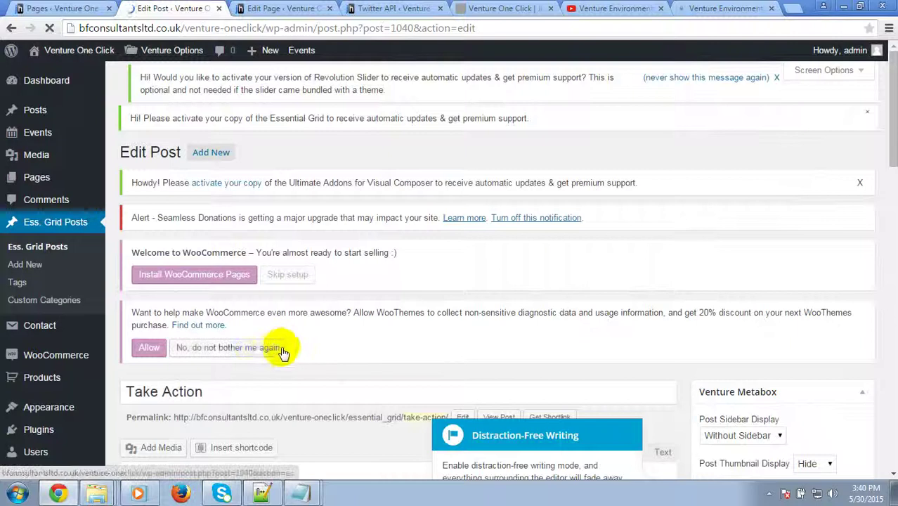
scroll(287, 355, "down", 15)
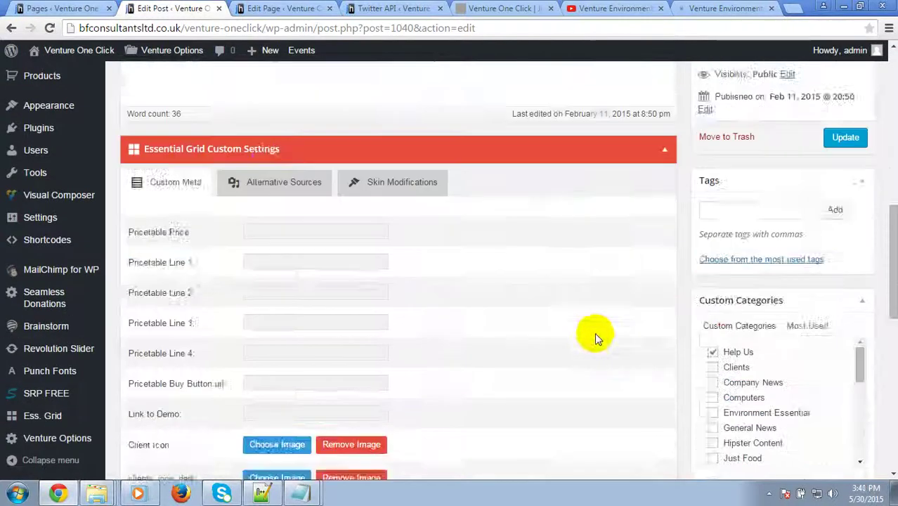
scroll(600, 342, "down", 2)
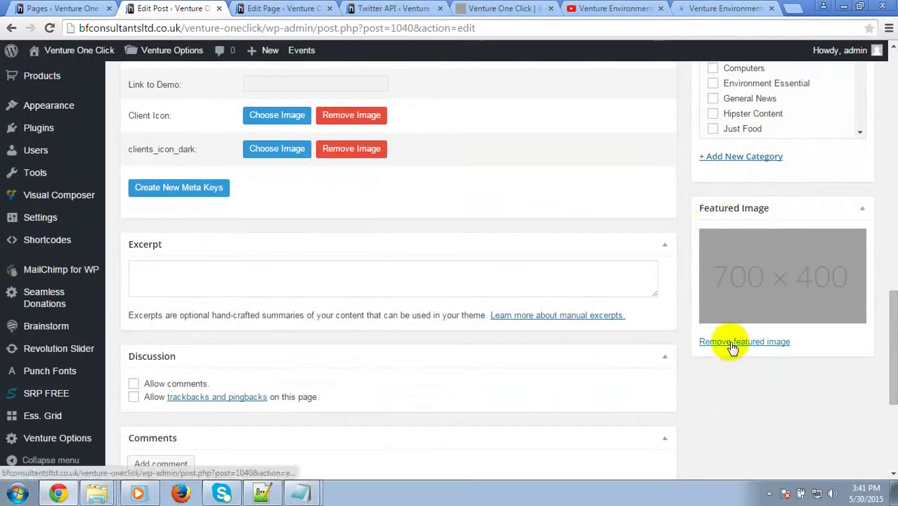
Look through the project and news grids on the venture-oneclick home page.
left_click(513, 8)
scroll(227, 314, "down", 5)
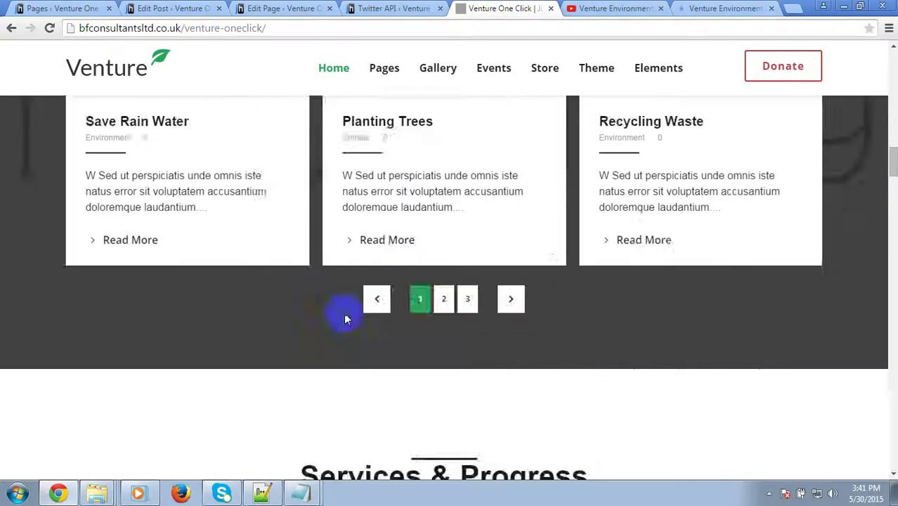
scroll(344, 319, "down", 12)
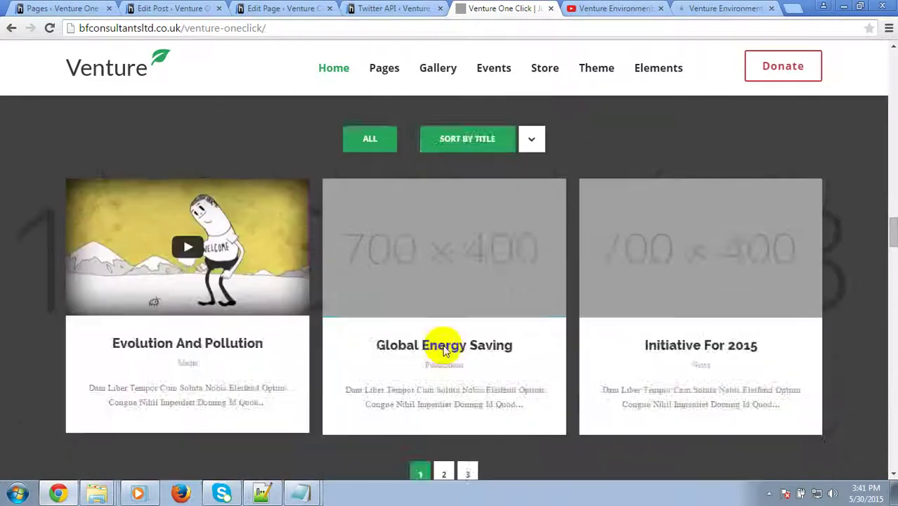
scroll(558, 225, "up", 4)
In the Home page's Welcome row settings, set the background style to Image / Parallax.
left_click(393, 8)
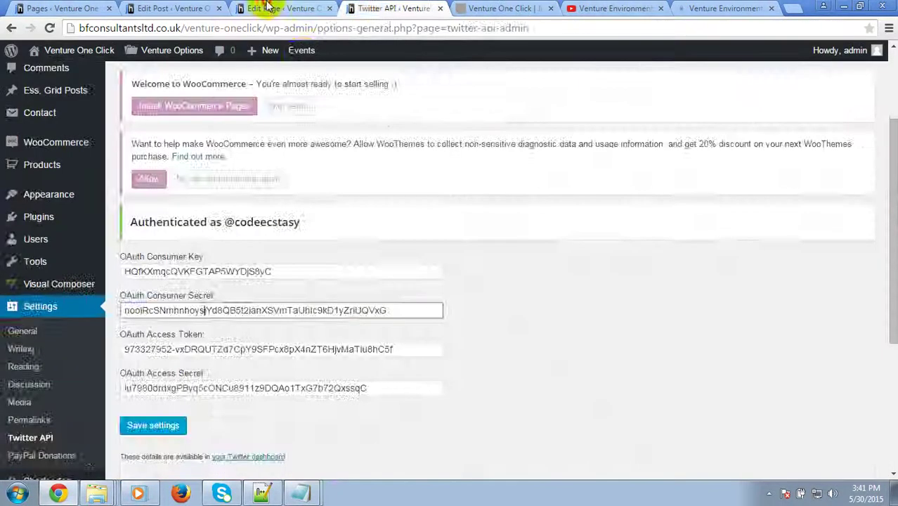
left_click(268, 8)
left_click(615, 134)
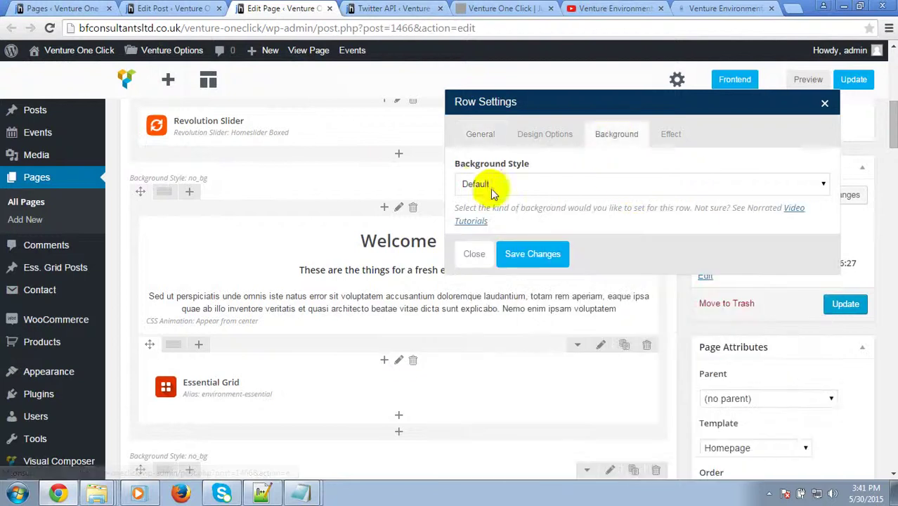
left_click(508, 7)
scroll(190, 232, "down", 3)
left_click(281, 8)
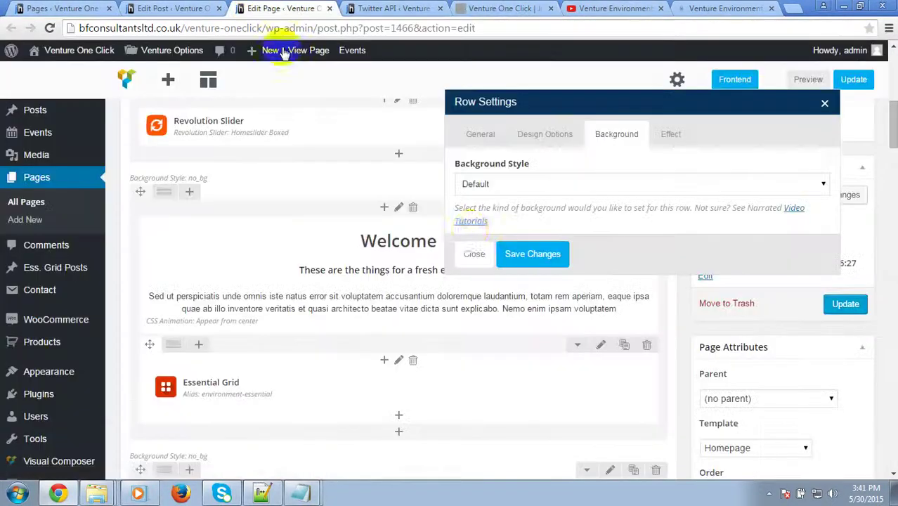
left_click(501, 185)
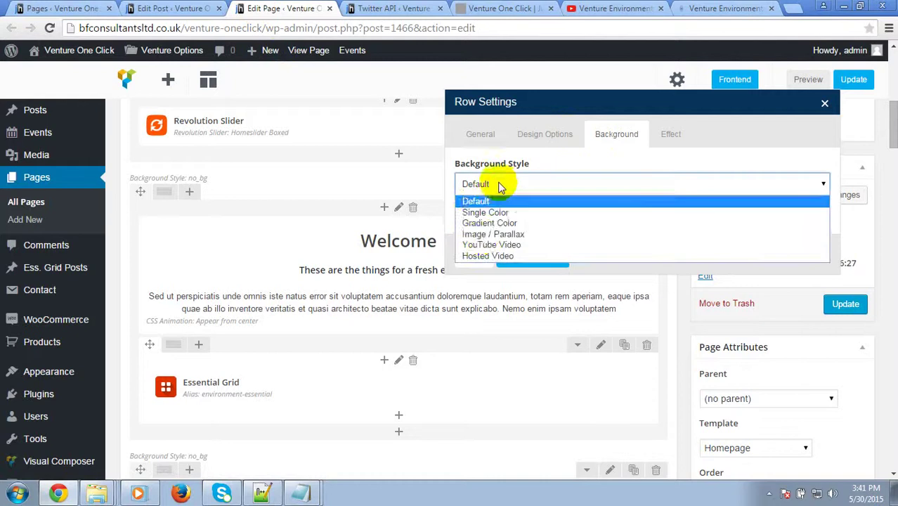
left_click(503, 235)
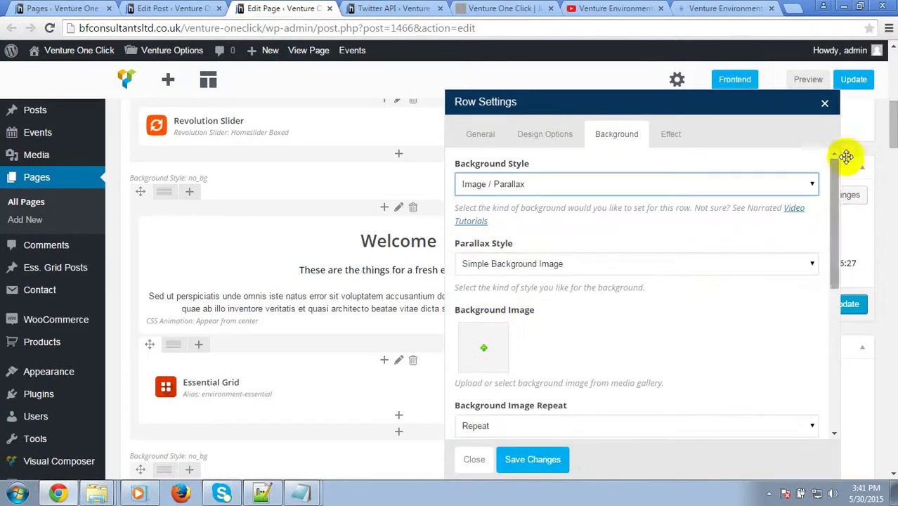
Close the row settings without saving and look through the venture-oneclick home page from the Our Experts section to the footer.
left_click(475, 461)
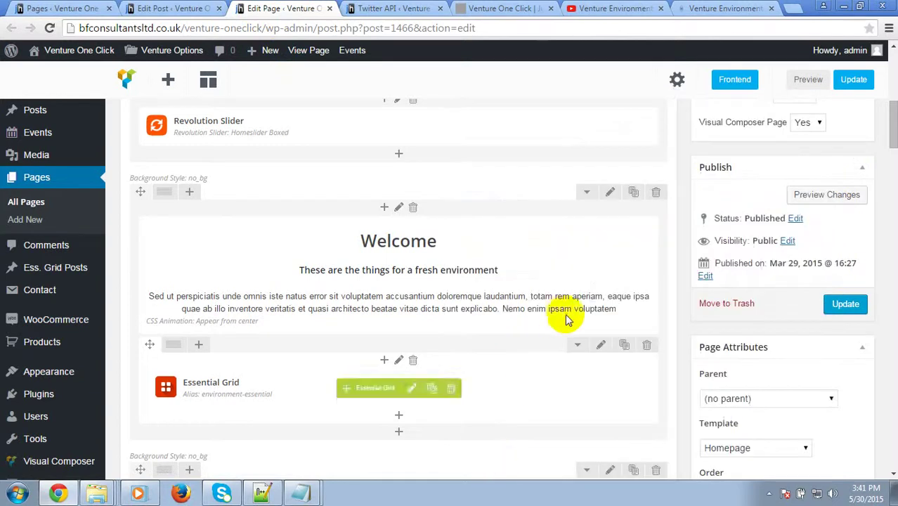
scroll(565, 313, "up", 3)
left_click(503, 9)
scroll(371, 352, "down", 15)
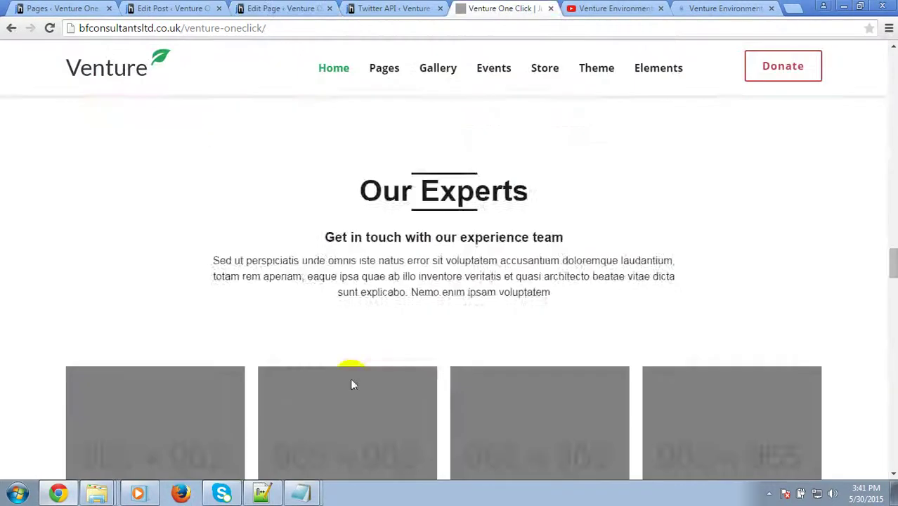
scroll(436, 366, "down", 3)
scroll(441, 368, "up", 6)
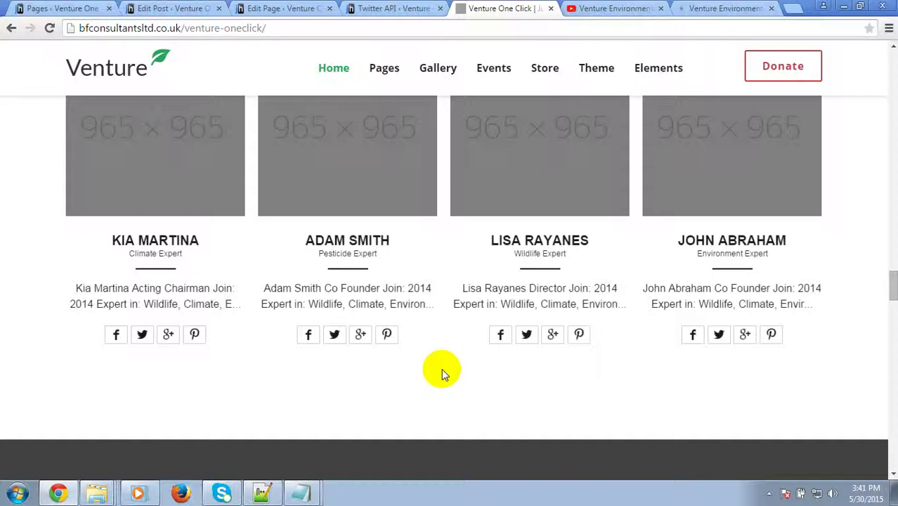
scroll(442, 369, "down", 6)
scroll(444, 371, "up", 15)
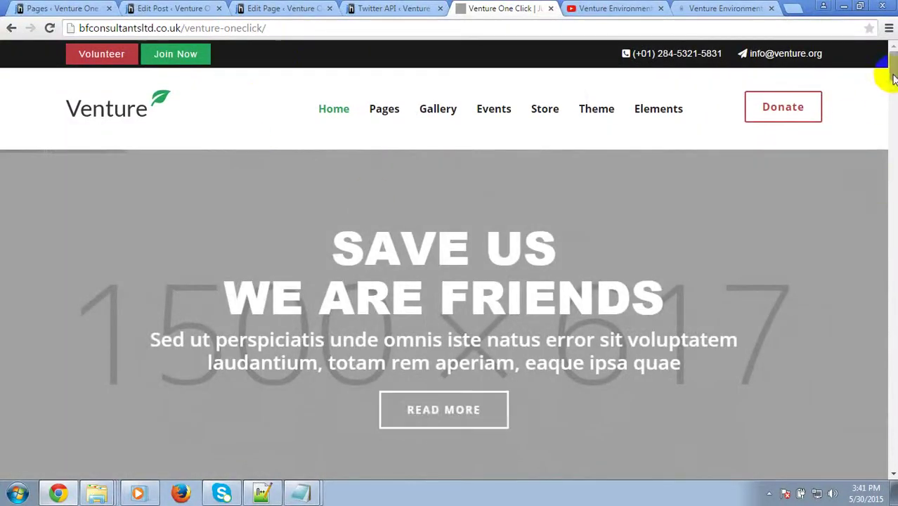
left_click_drag(888, 71, 891, 466)
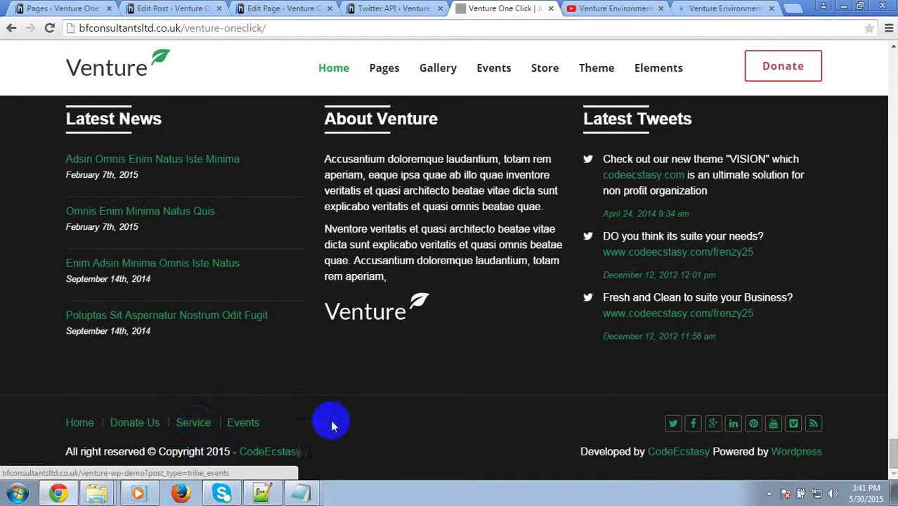
Look over the Twitter API settings page and the Venture Options sections available in the WordPress admin.
left_click(103, 490)
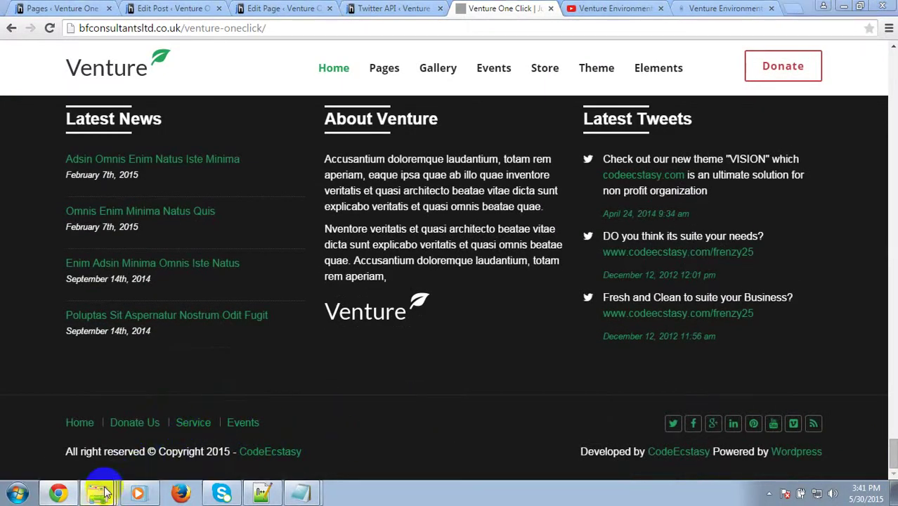
left_click(393, 9)
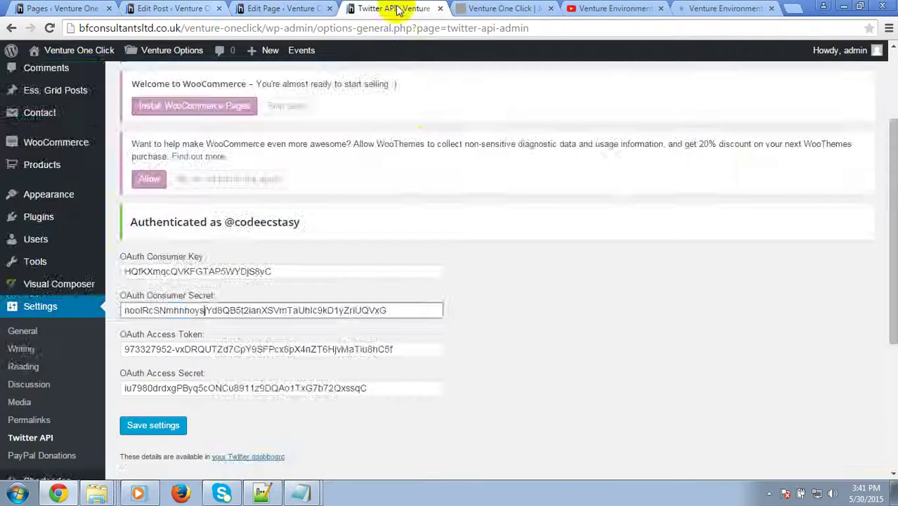
scroll(191, 398, "down", 5)
left_click(71, 438)
mouse_move(73, 440)
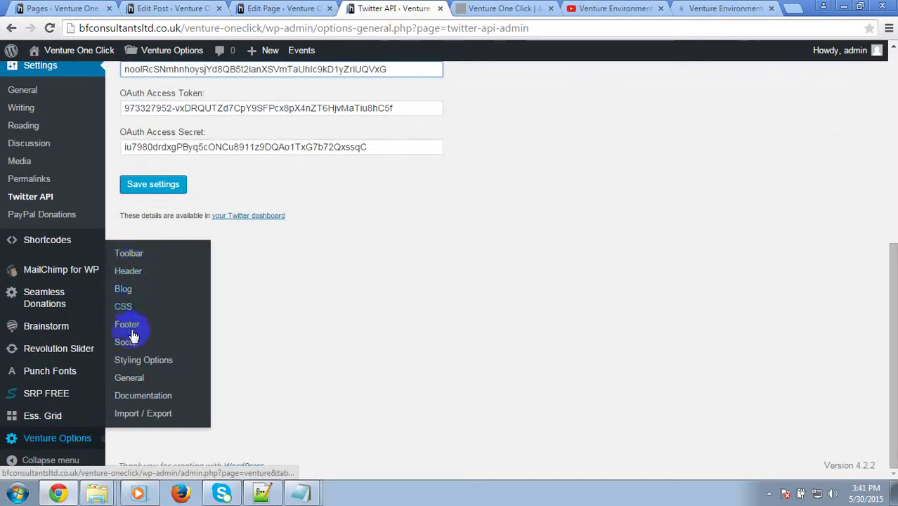
Review the tweets, copyright text and social icons in the venture-oneclick footer, and return to the page header.
left_click(505, 8)
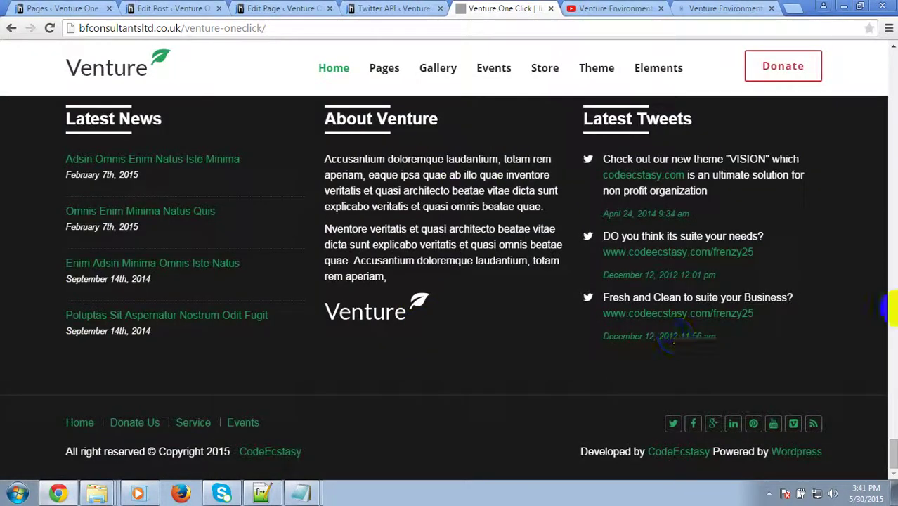
scroll(815, 319, "up", 3)
scroll(815, 319, "down", 3)
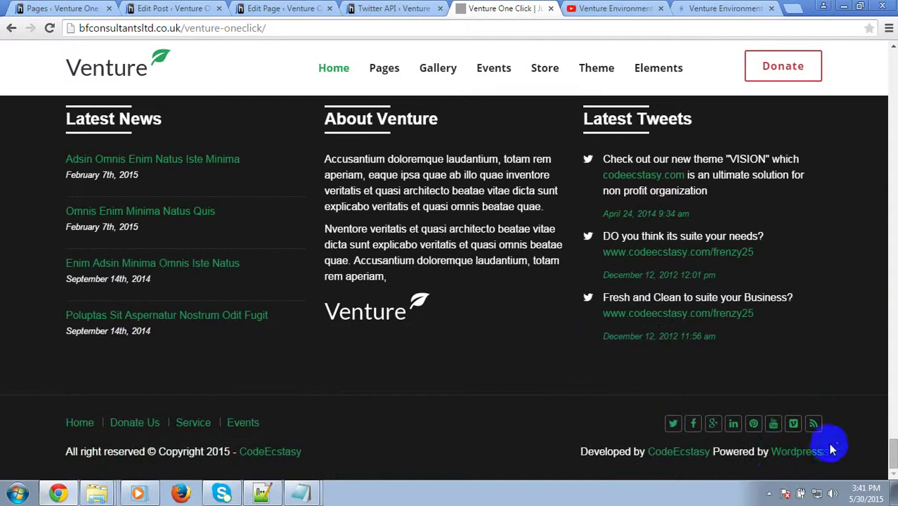
left_click_drag(667, 452, 634, 458)
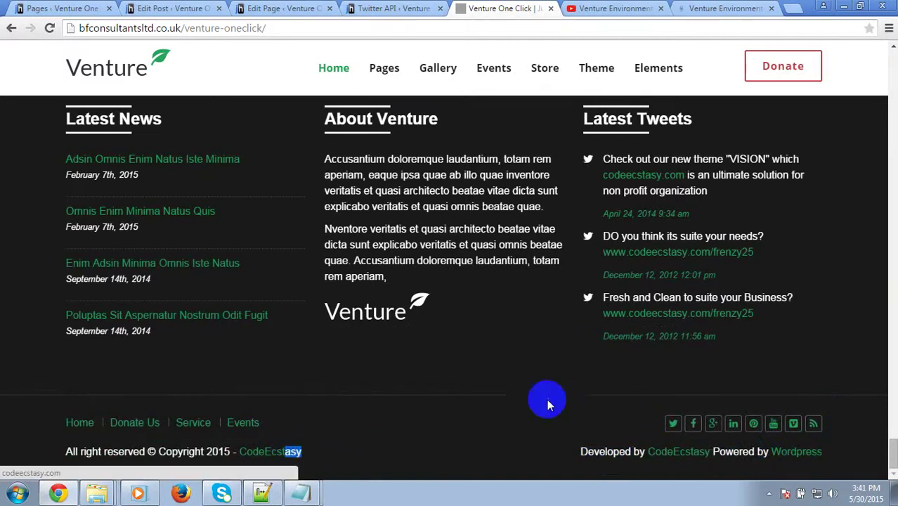
scroll(658, 394, "up", 10)
left_click_drag(889, 391, 888, 46)
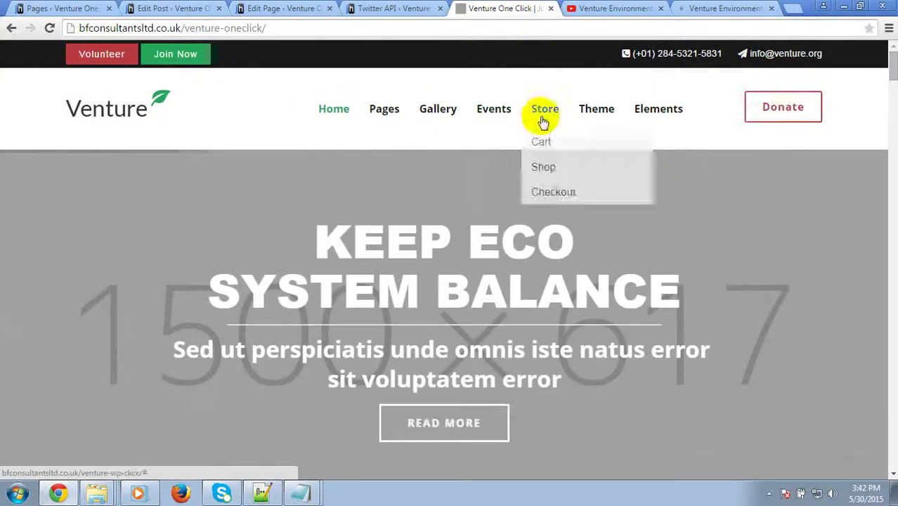
Compare the venture-oneclick home page with the venture-wp demo, and view the Venture Environmental Wordpress Theme playlist on YouTube.
left_click(731, 8)
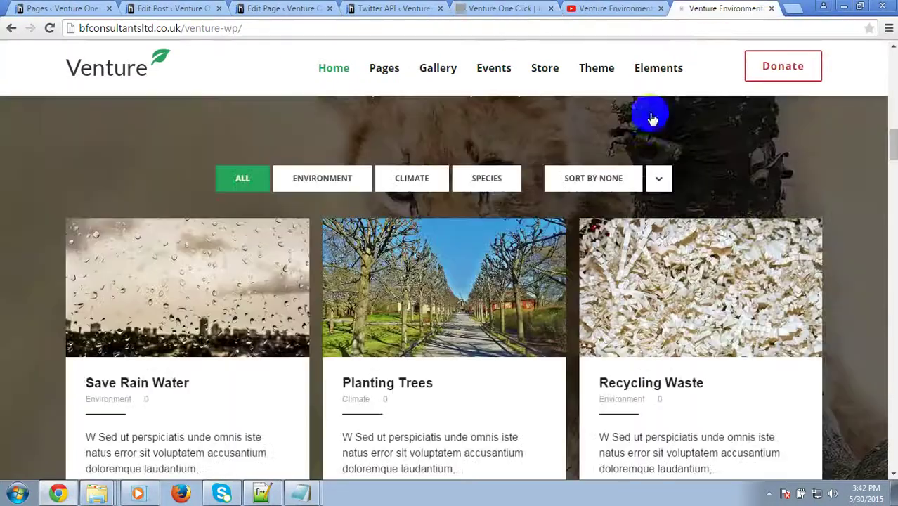
left_click(454, 10)
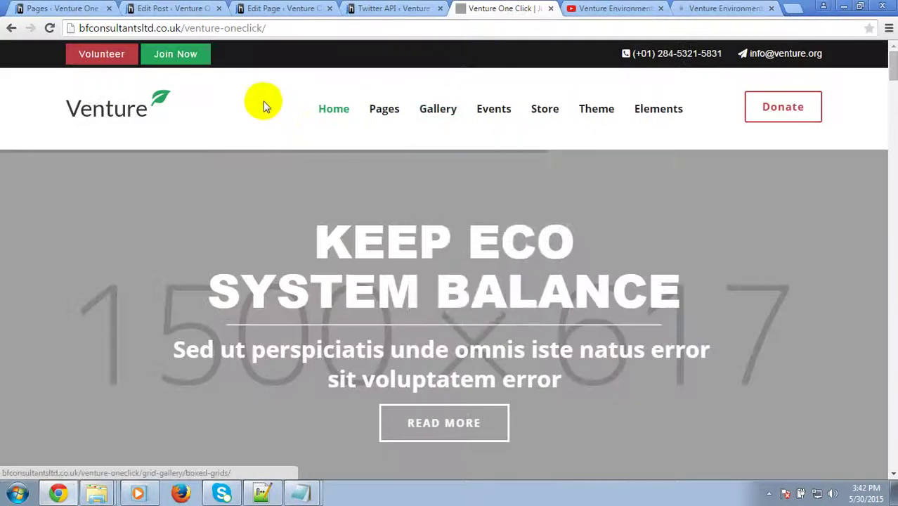
left_click(615, 8)
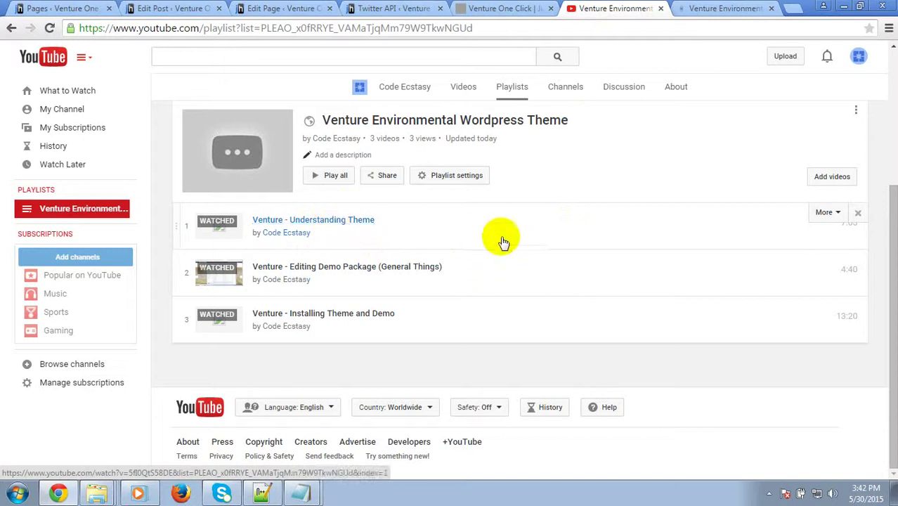
left_click(698, 8)
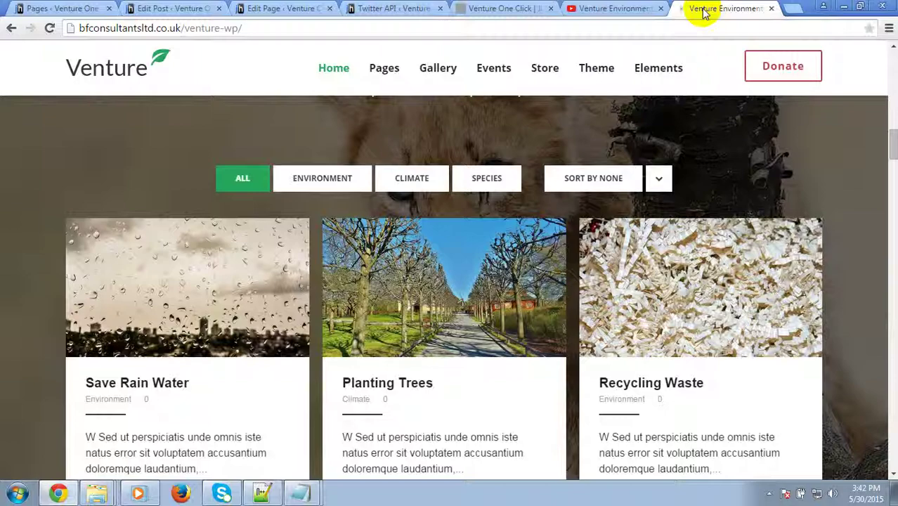
scroll(693, 134, "up", 10)
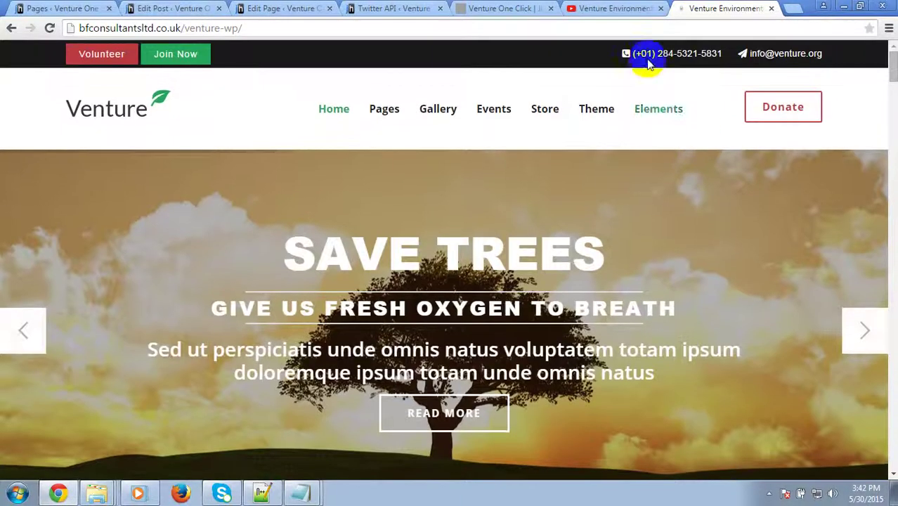
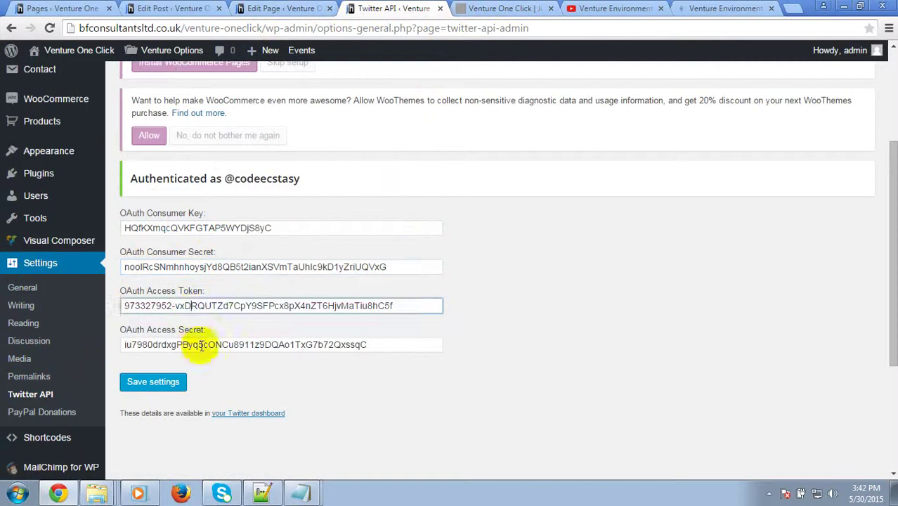
Examine the OAuth fields in the Twitter API settings and the Latest News, About Venture and Latest Tweets columns in the site footer.
left_click(202, 344)
left_click(208, 228)
left_click(480, 7)
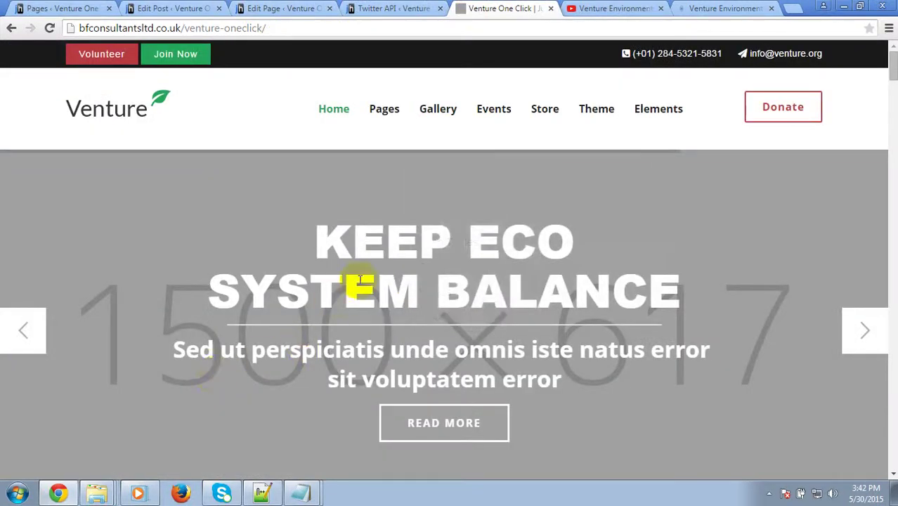
scroll(484, 241, "down", 4)
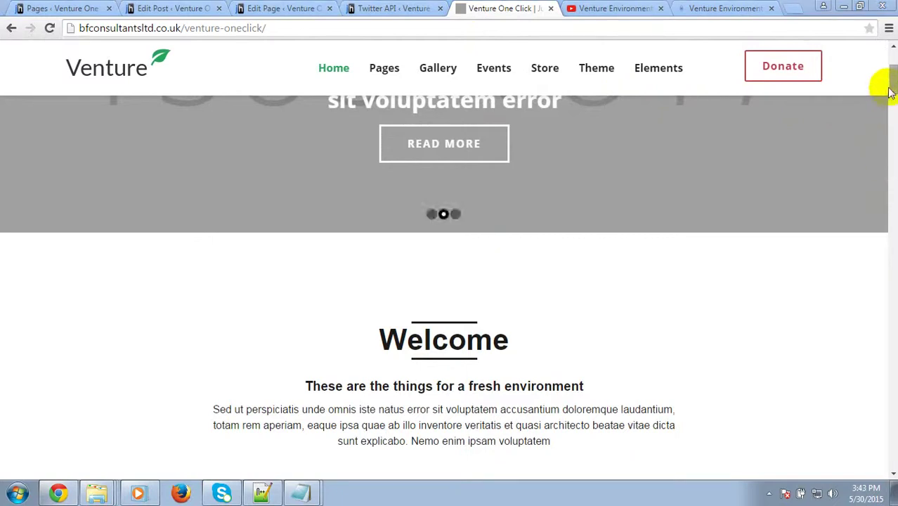
left_click_drag(891, 92, 885, 475)
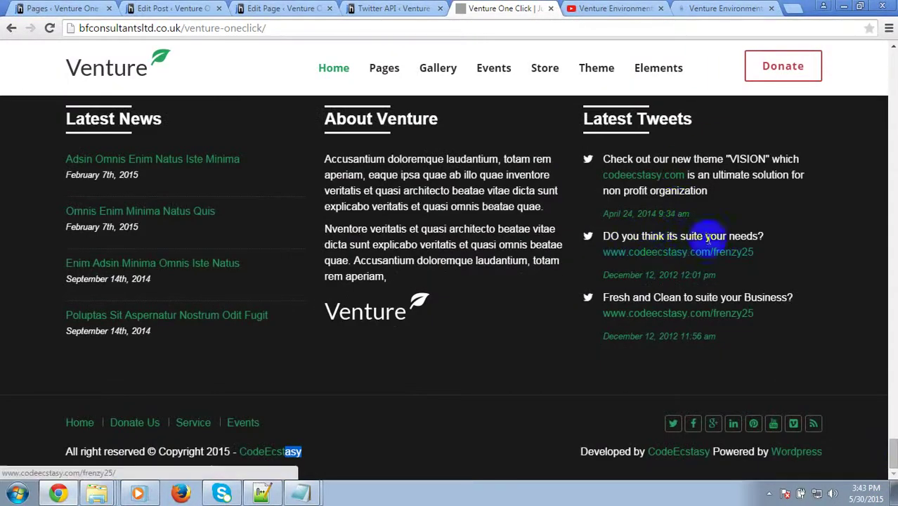
scroll(648, 247, "up", 1)
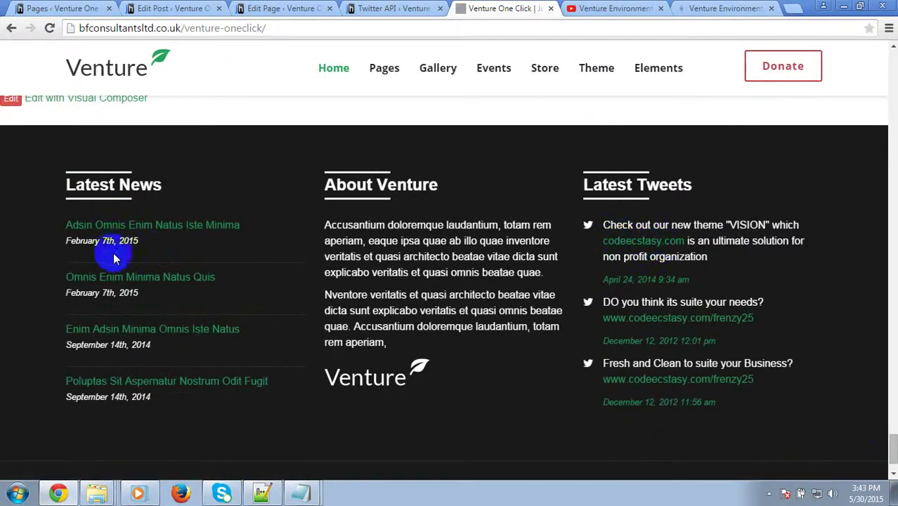
Open the Widgets page in the WordPress admin and locate the Bottom One and Bottom Two widget areas.
left_click(395, 9)
scroll(150, 230, "up", 3)
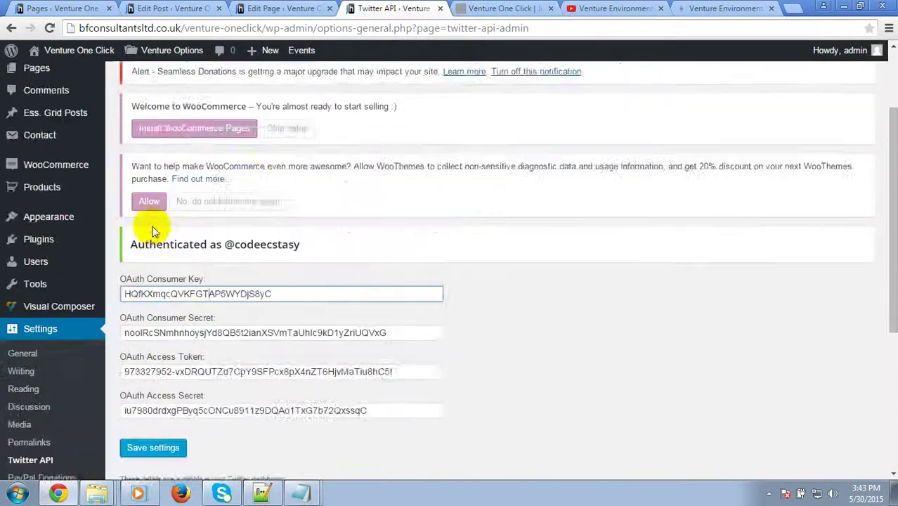
mouse_move(48, 334)
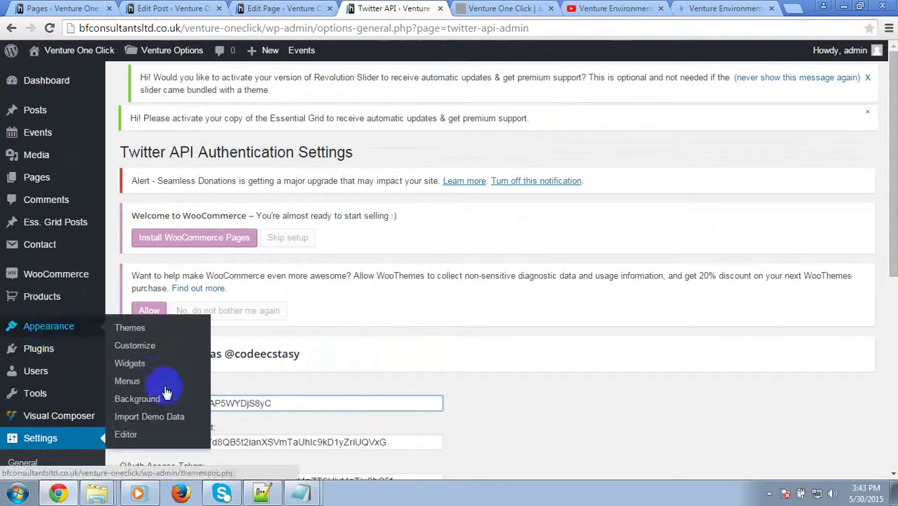
left_click(127, 364)
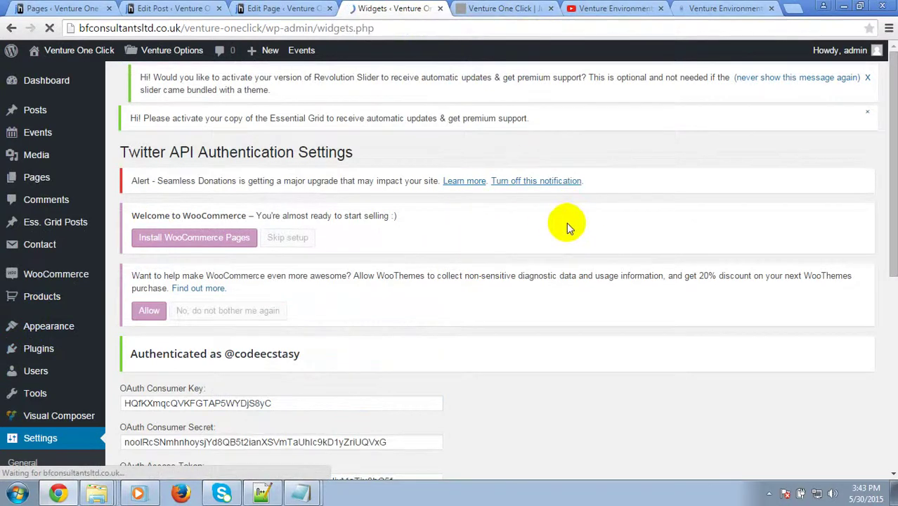
scroll(567, 290, "down", 5)
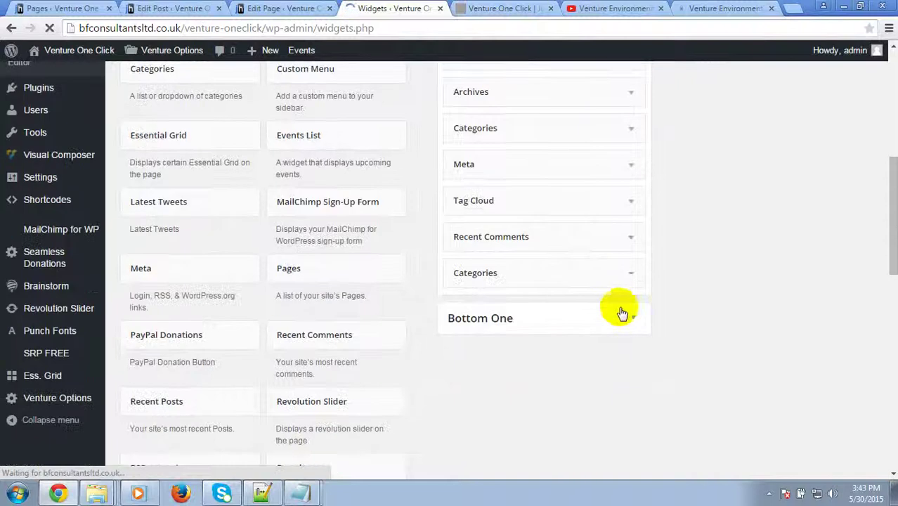
scroll(635, 186, "down", 2)
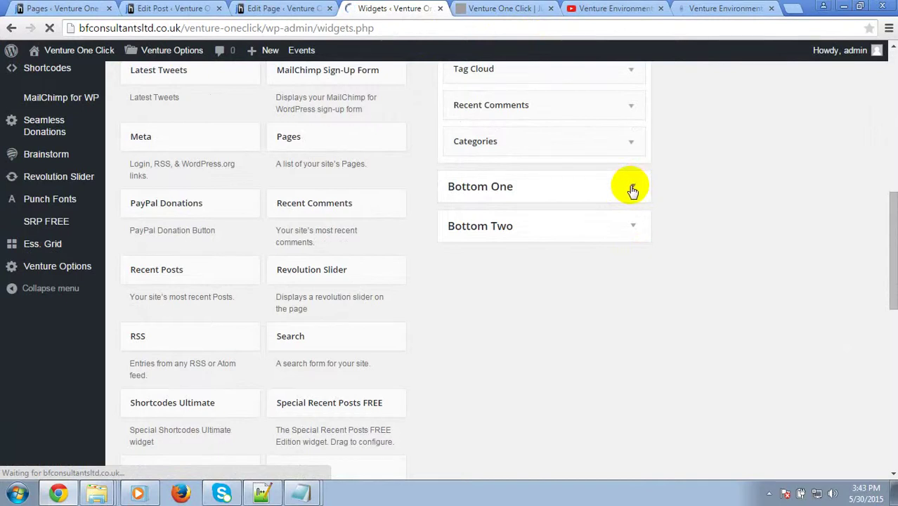
Check the site's footer against the bottom widget areas, and reload the Widgets page.
left_click(491, 8)
left_click(391, 9)
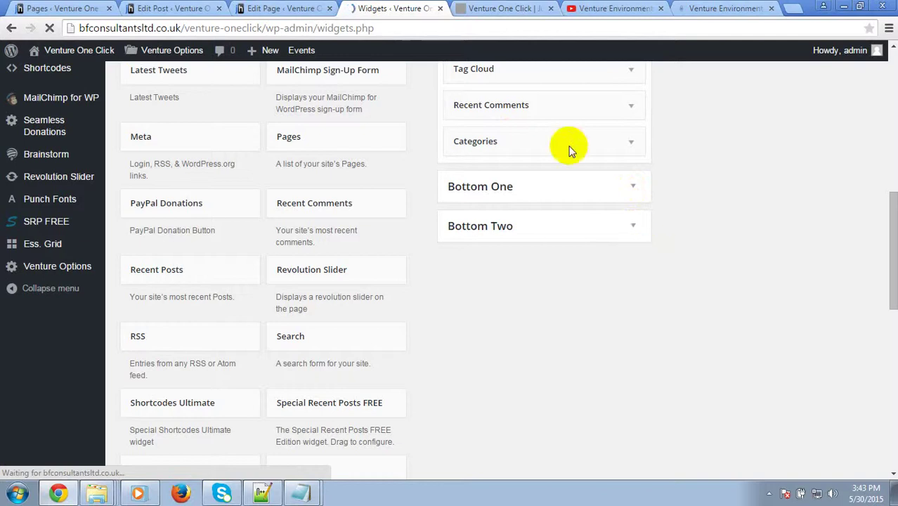
scroll(460, 190, "down", 3)
scroll(460, 190, "up", 5)
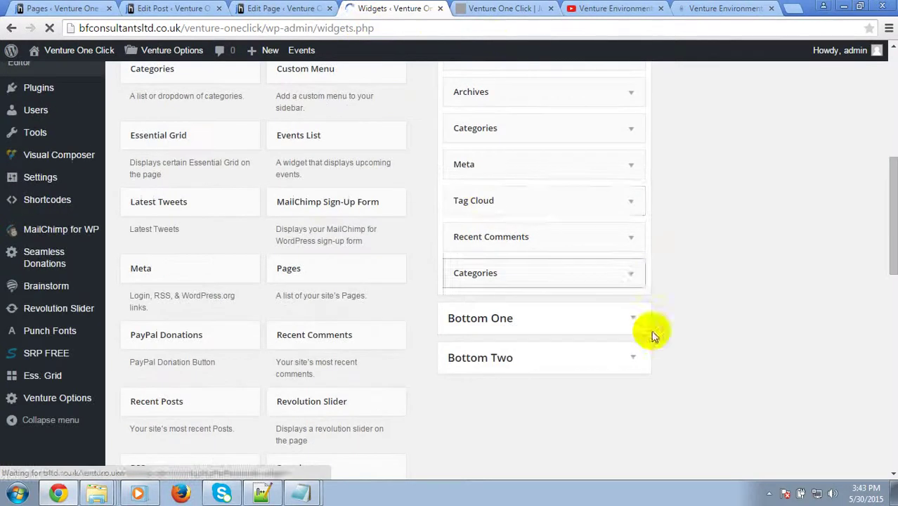
left_click(386, 32)
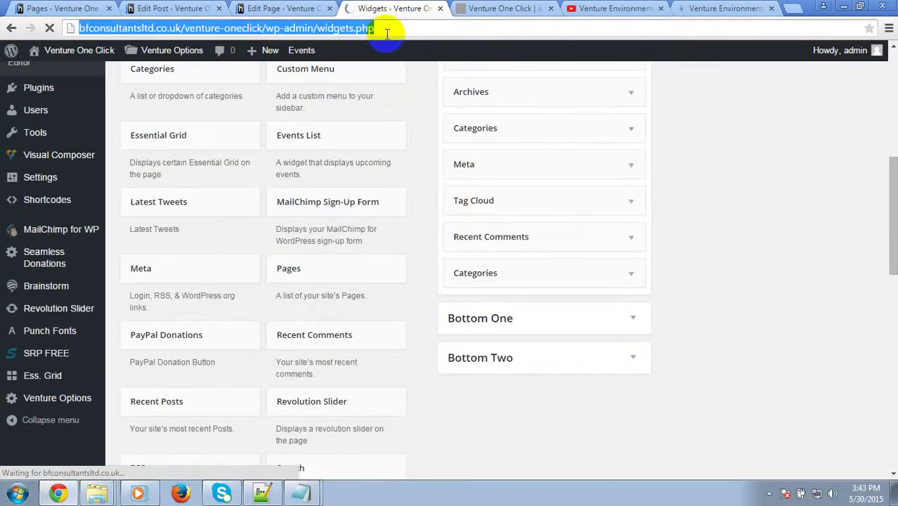
key("Return")
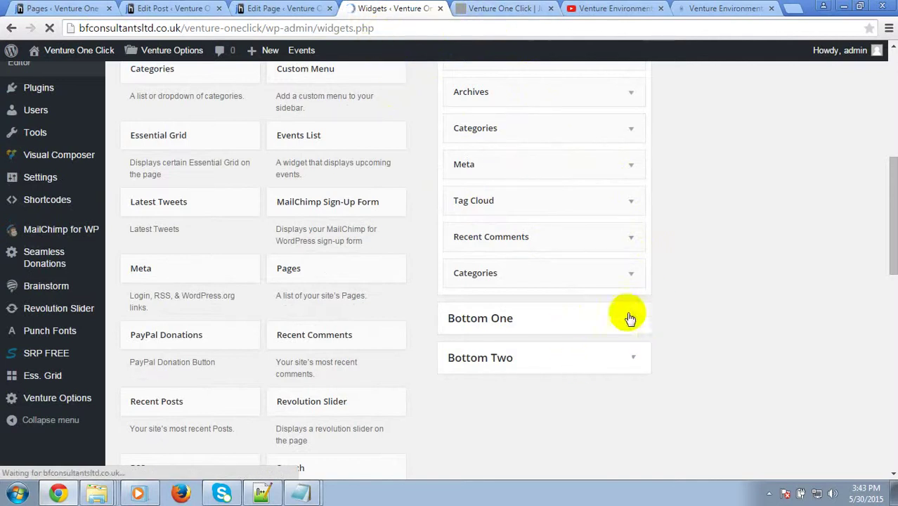
Expand the Special Recent Posts FREE widget in Bottom One, review its options and compare it with the footer's Latest News column.
scroll(595, 338, "down", 4)
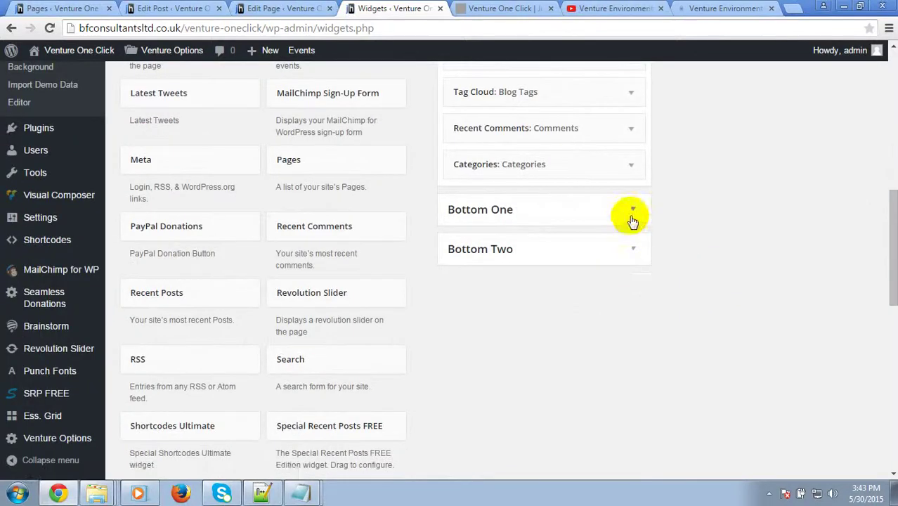
left_click(632, 211)
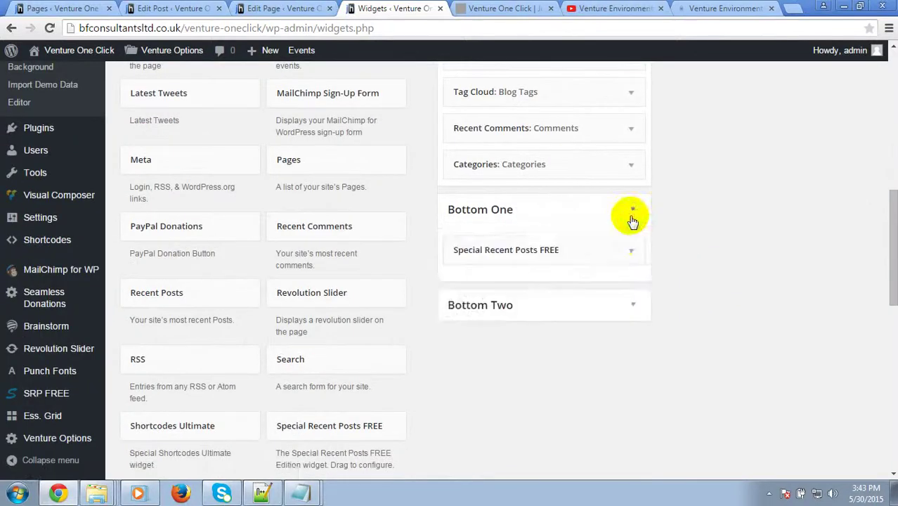
left_click(617, 247)
scroll(490, 235, "down", 3)
scroll(489, 236, "down", 3)
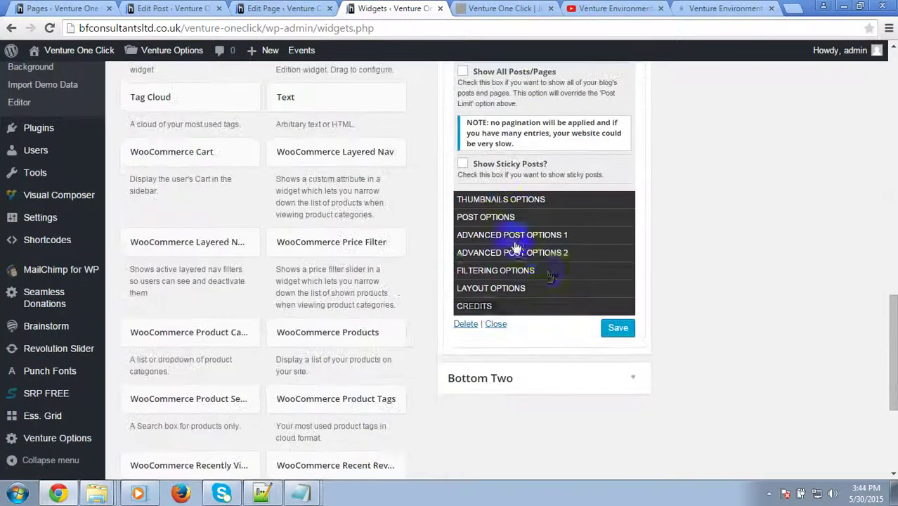
left_click(505, 7)
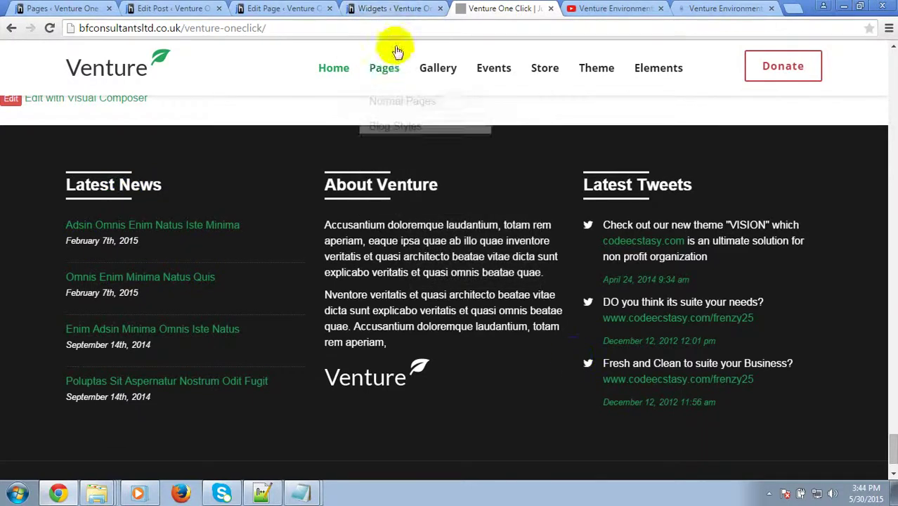
Expand the About Venture text widget in Bottom Two and compare its content with the footer's About Venture column.
left_click(394, 7)
left_click(628, 393)
scroll(632, 365, "down", 2)
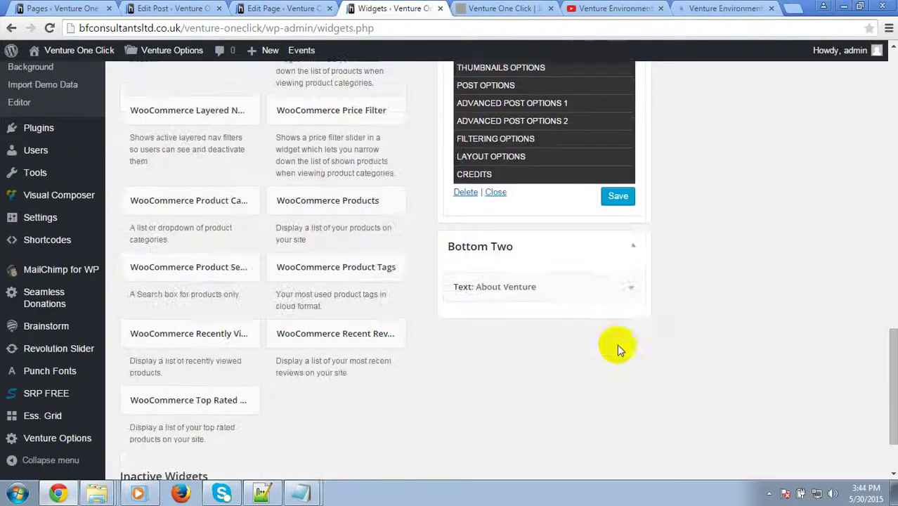
left_click(621, 288)
scroll(621, 288, "down", 2)
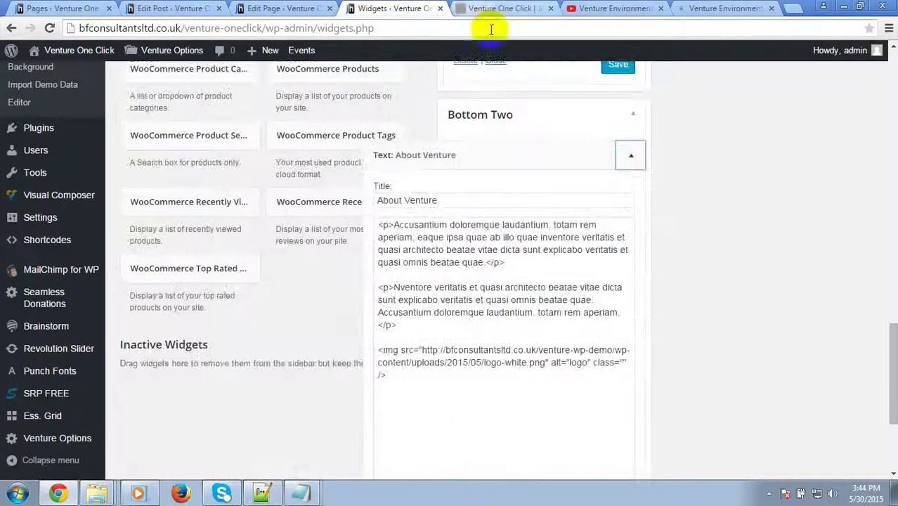
left_click(485, 9)
left_click(406, 288)
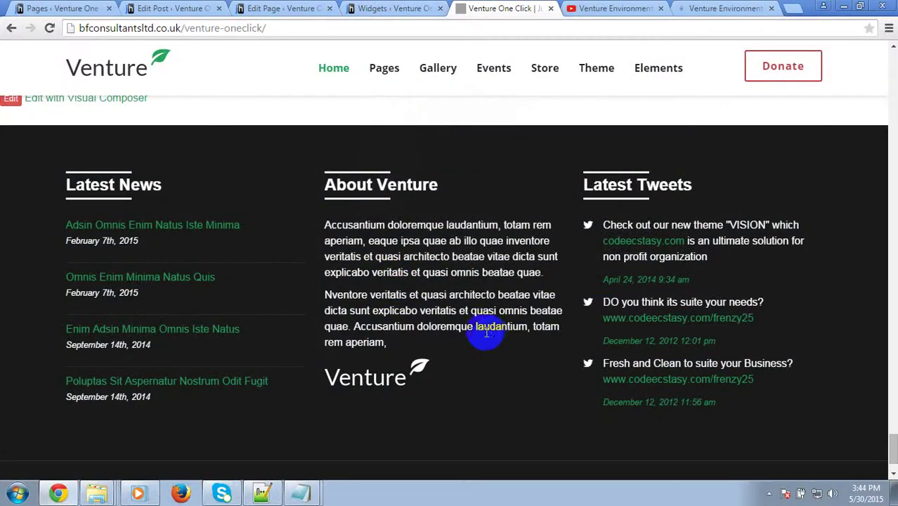
Locate the Latest Tweets widget in the Bottom Three area and compare it with the footer's Latest Tweets column.
left_click(411, 8)
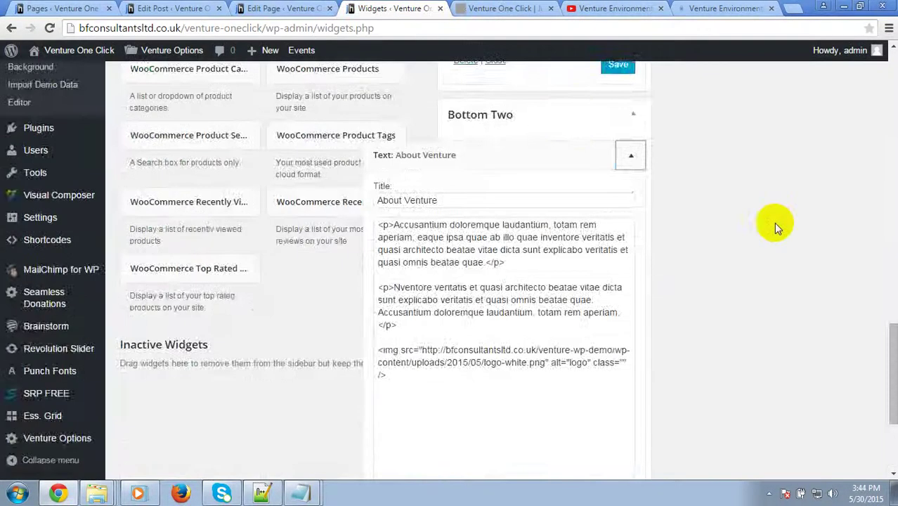
scroll(773, 223, "up", 15)
left_click(859, 364)
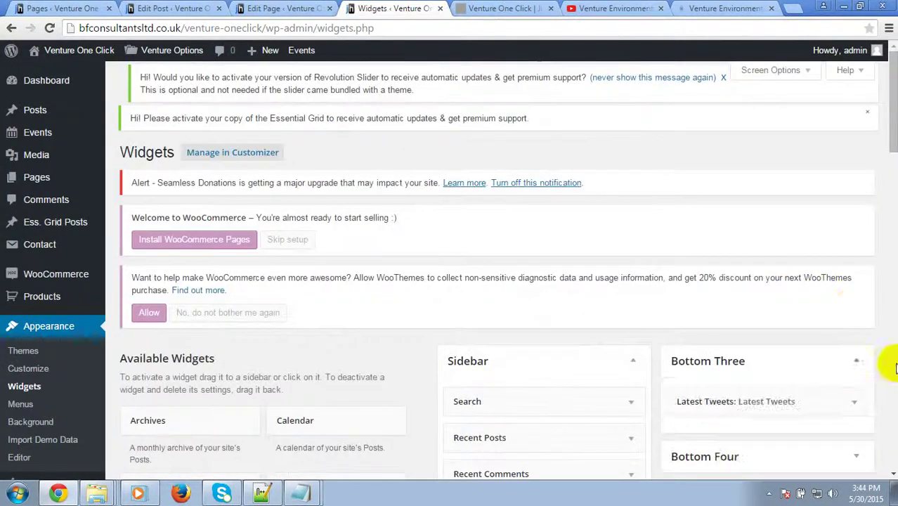
scroll(889, 366, "down", 3)
left_click(520, 7)
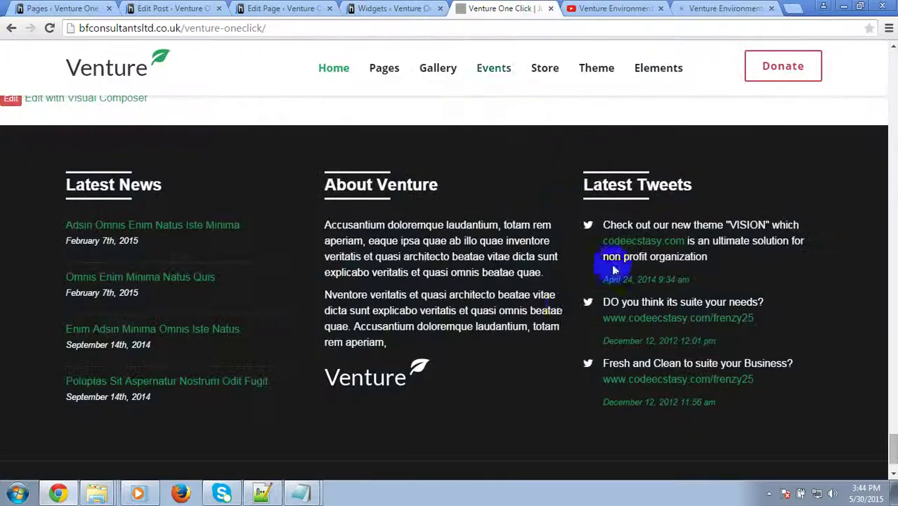
Return to the top of the home page, and look over the available widgets and widget areas on the Widgets page.
scroll(564, 322, "up", 15)
scroll(568, 323, "up", 15)
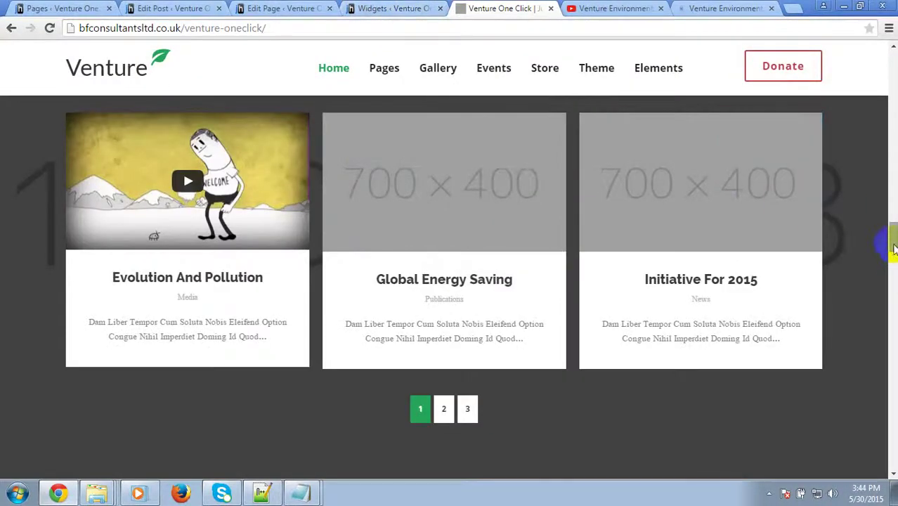
scroll(893, 210, "up", 12)
left_click(395, 9)
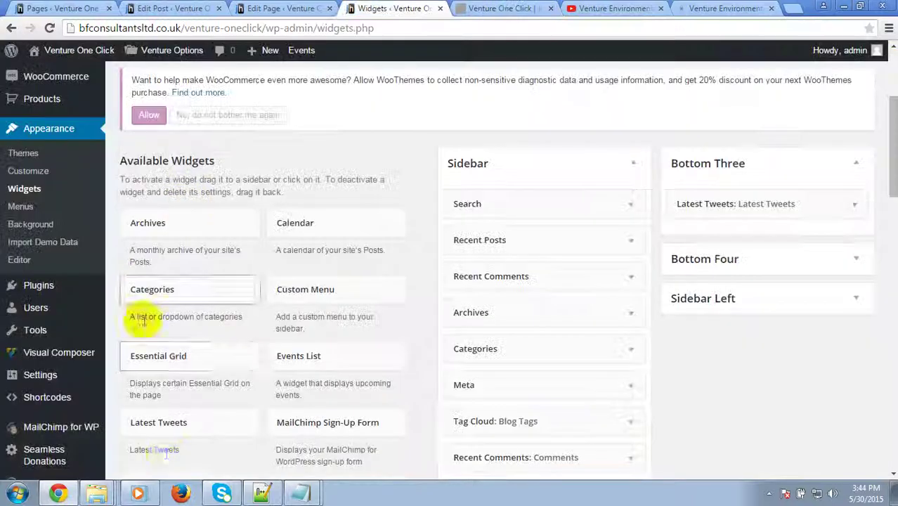
scroll(133, 429, "down", 5)
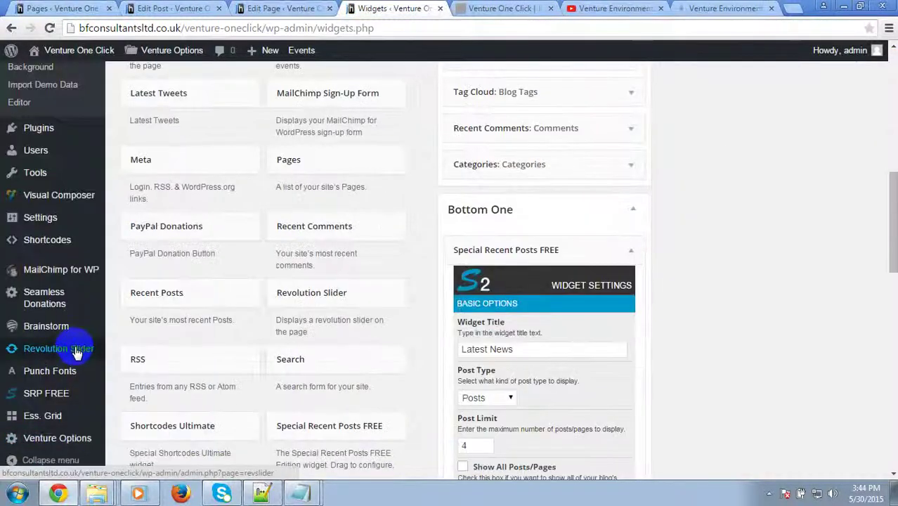
scroll(801, 367, "up", 8)
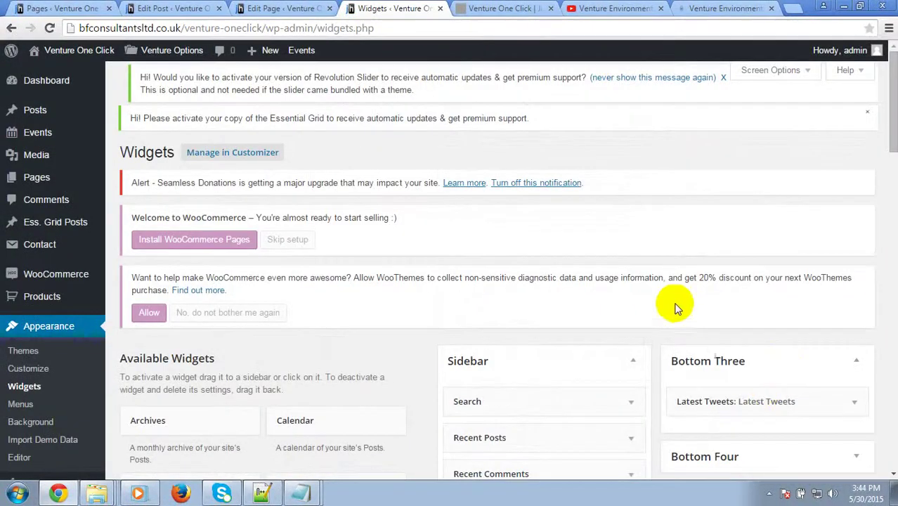
scroll(594, 303, "down", 3)
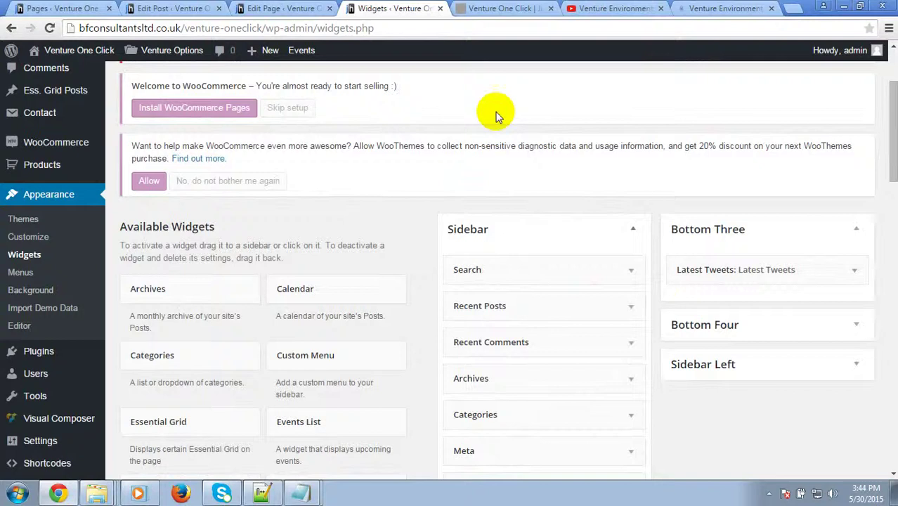
Review the site's home page from the header and slider down to the Services & Progress section.
left_click(495, 8)
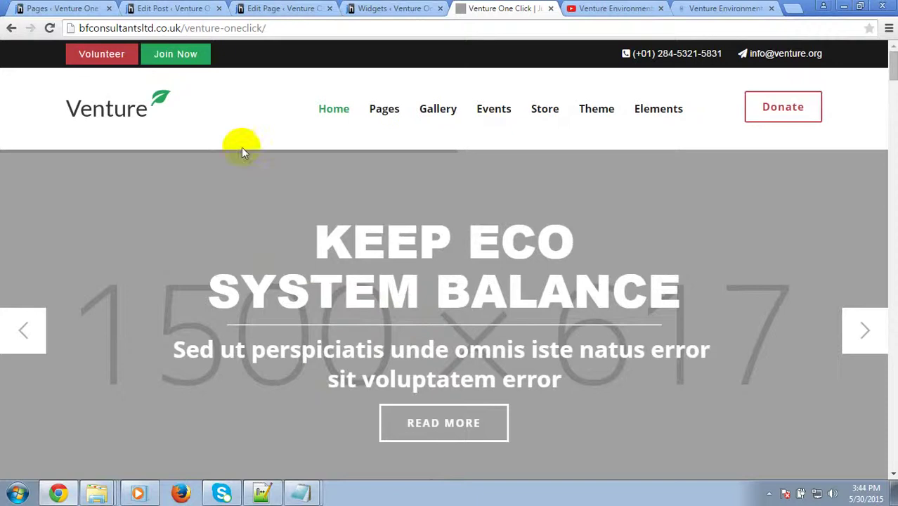
scroll(276, 280, "down", 3)
scroll(327, 353, "up", 3)
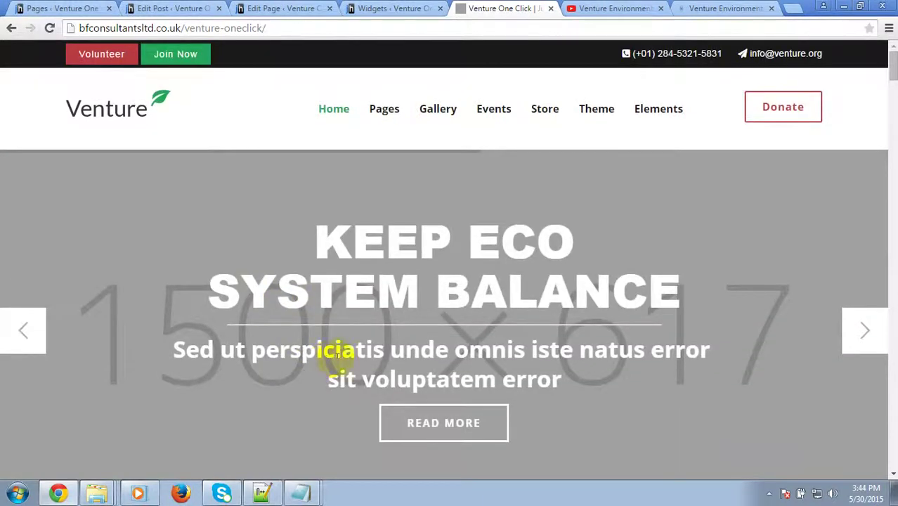
scroll(336, 352, "down", 3)
scroll(517, 314, "up", 3)
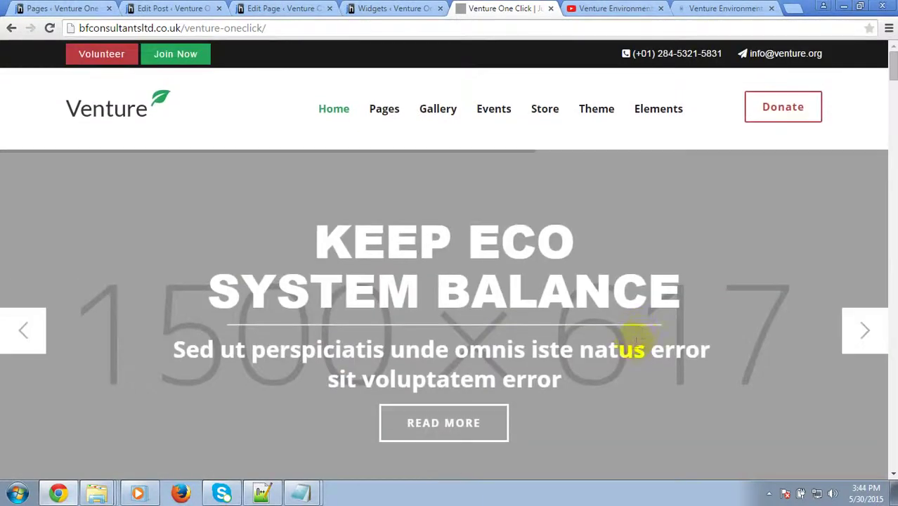
scroll(639, 337, "down", 3)
scroll(639, 337, "up", 3)
scroll(511, 345, "down", 3)
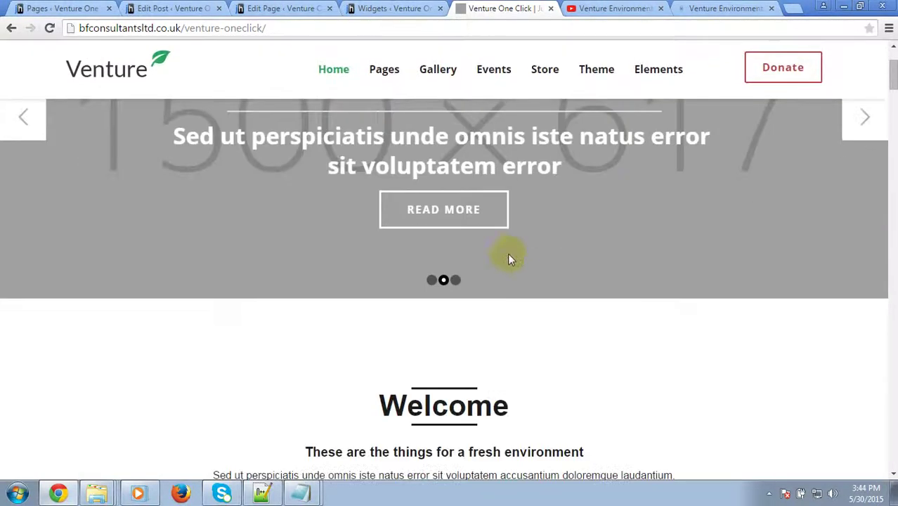
scroll(511, 255, "up", 3)
scroll(593, 297, "down", 10)
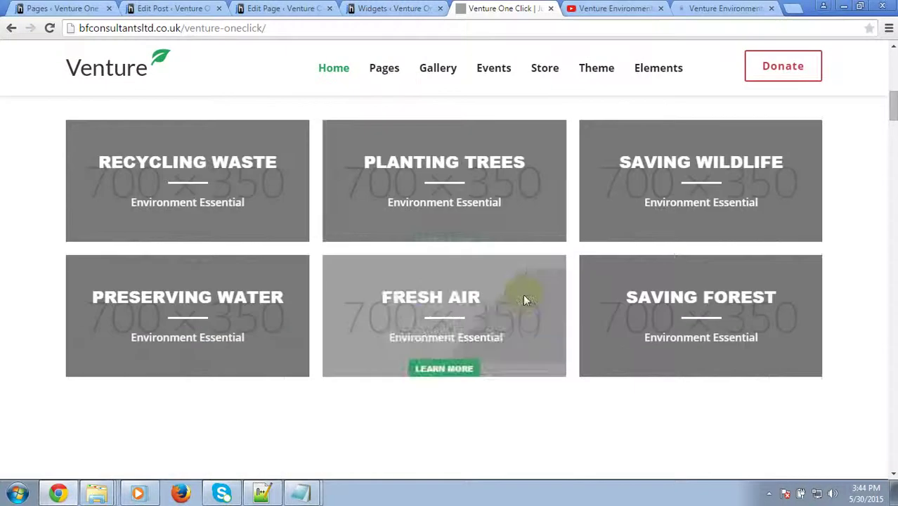
scroll(412, 322, "down", 12)
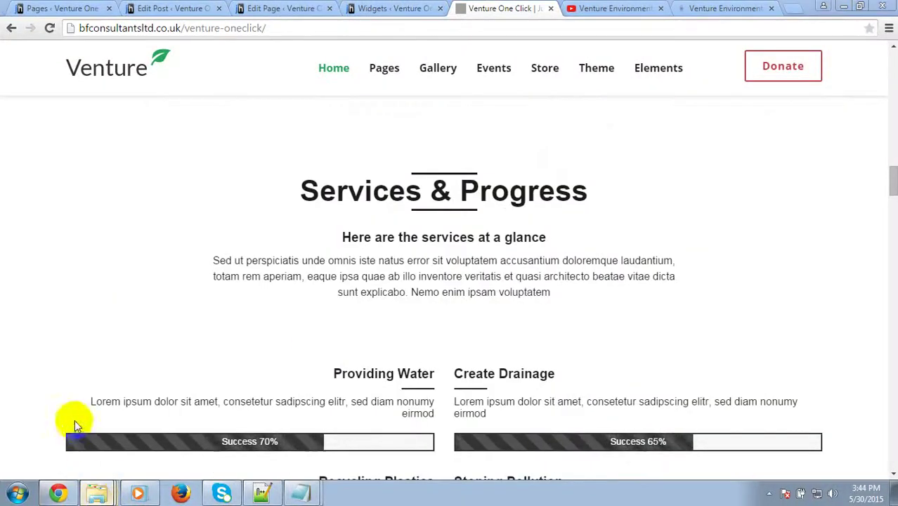
Switch to Windows Explorer and point out the Essential Grid, Revolution Slider and Ultimate Addon documentation folders in the Documentation folder.
key("alt+Tab")
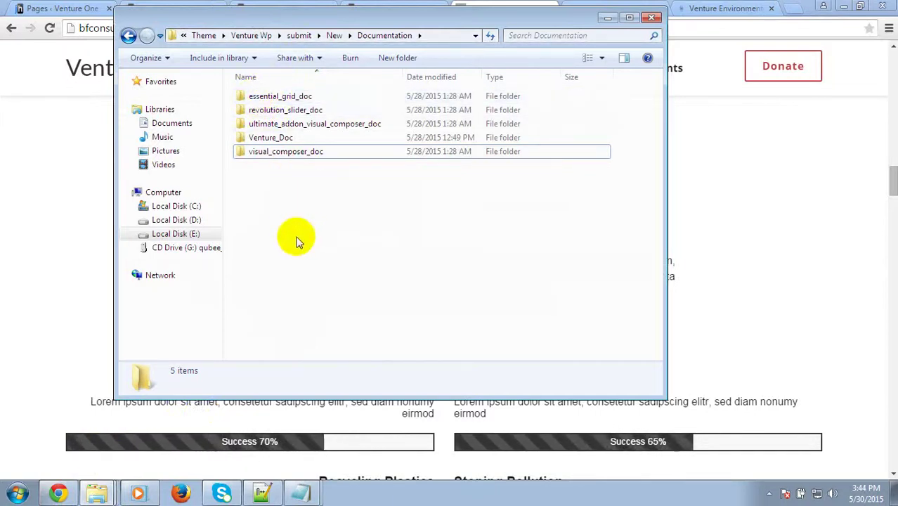
left_click(261, 96)
left_click(269, 113)
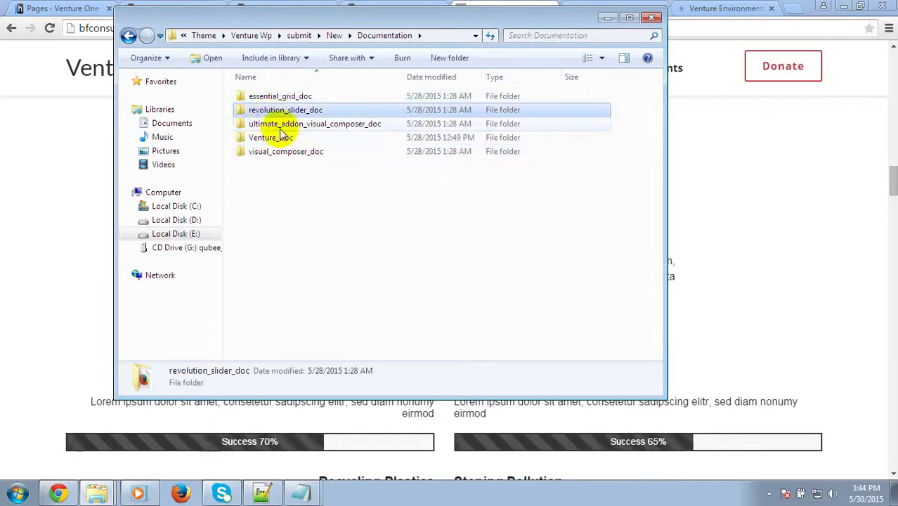
left_click(281, 126)
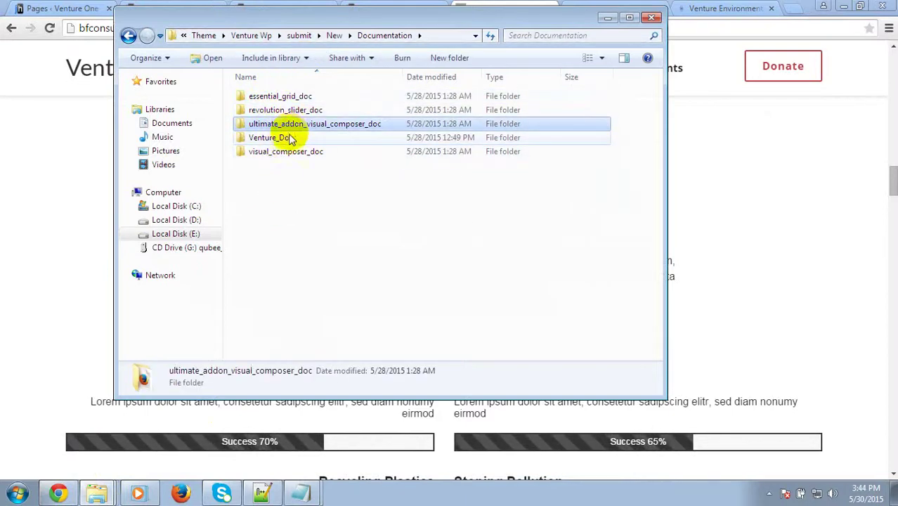
Switch back to Chrome and look over the home page's slider, Welcome and Our Projects sections, ending at the header.
left_click(58, 494)
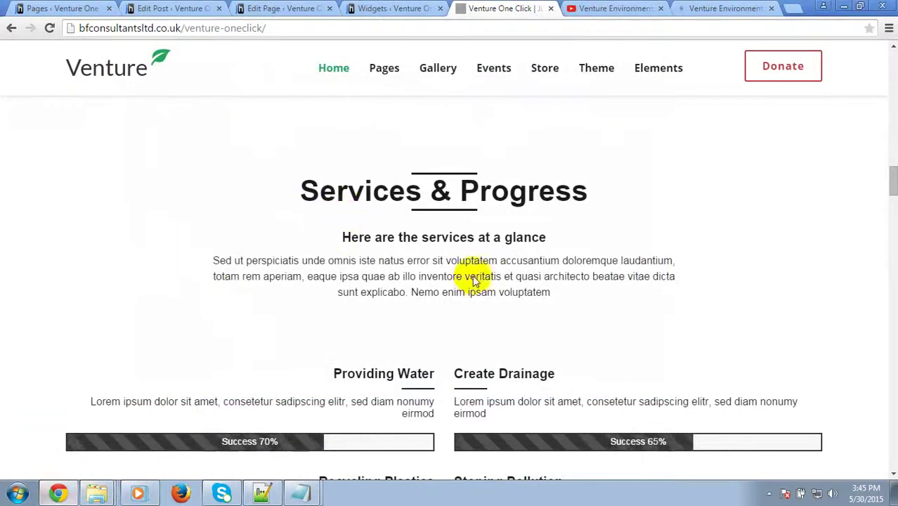
scroll(456, 292, "up", 10)
scroll(454, 286, "up", 5)
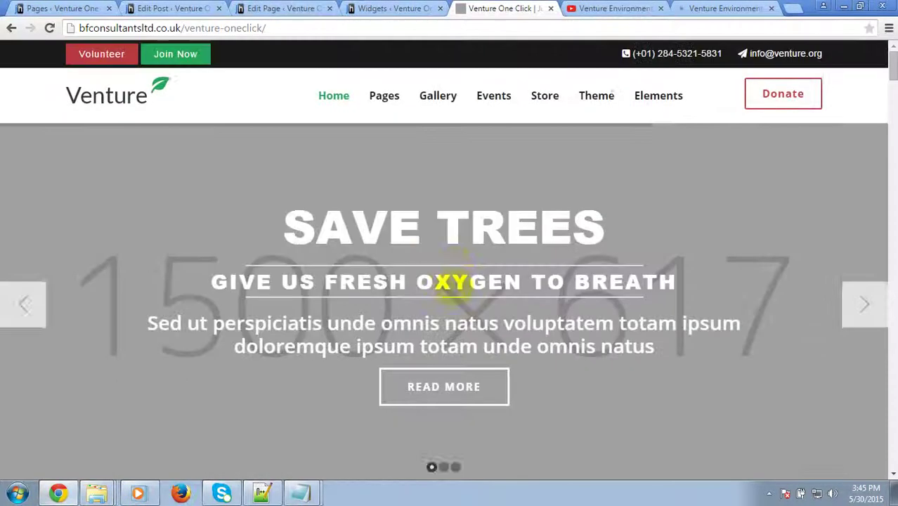
scroll(454, 288, "down", 6)
scroll(452, 290, "up", 5)
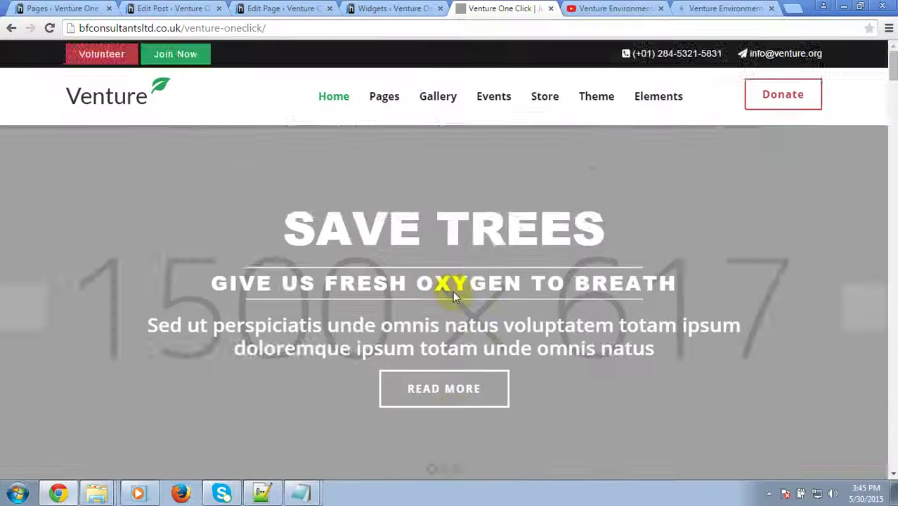
scroll(450, 289, "down", 9)
scroll(458, 287, "up", 5)
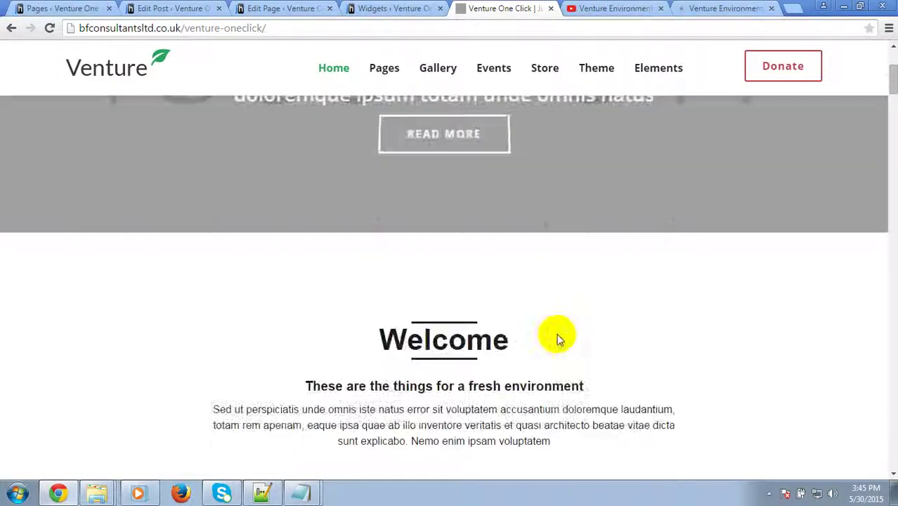
scroll(458, 290, "down", 6)
scroll(459, 287, "down", 4)
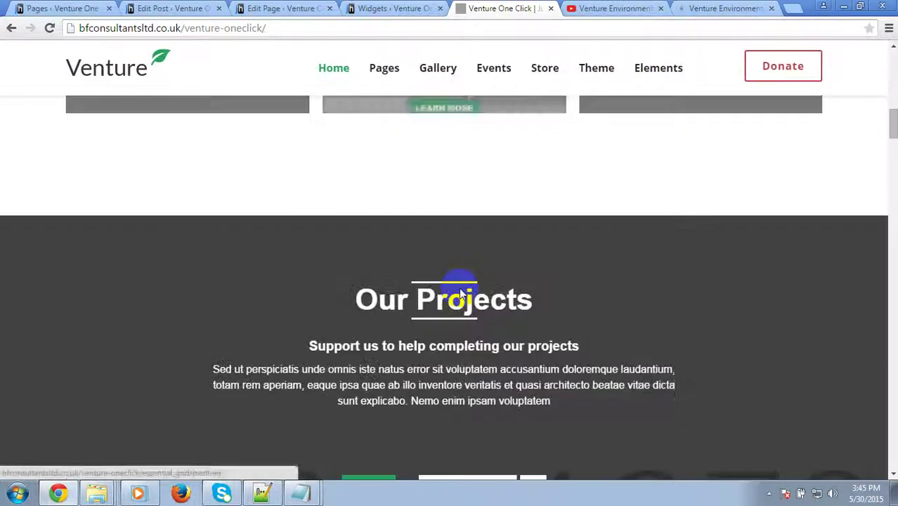
scroll(324, 325, "up", 8)
scroll(324, 324, "up", 3)
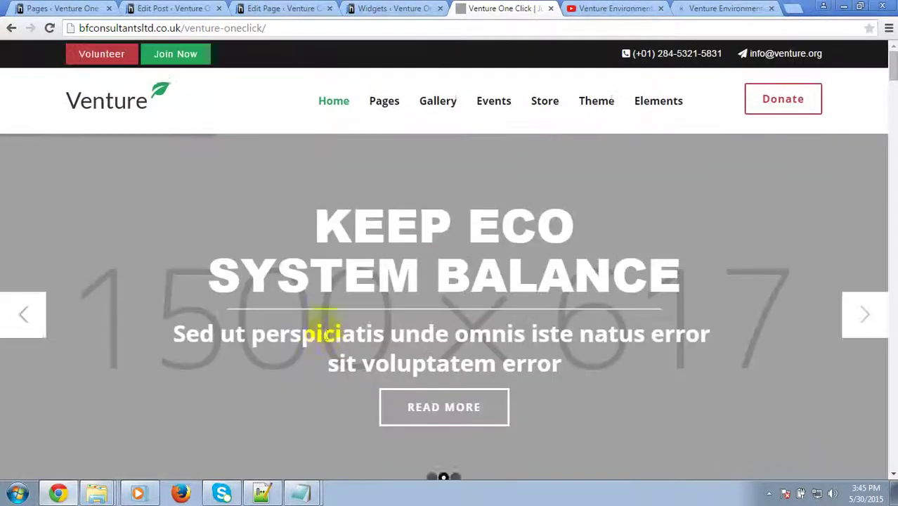
mouse_move(324, 115)
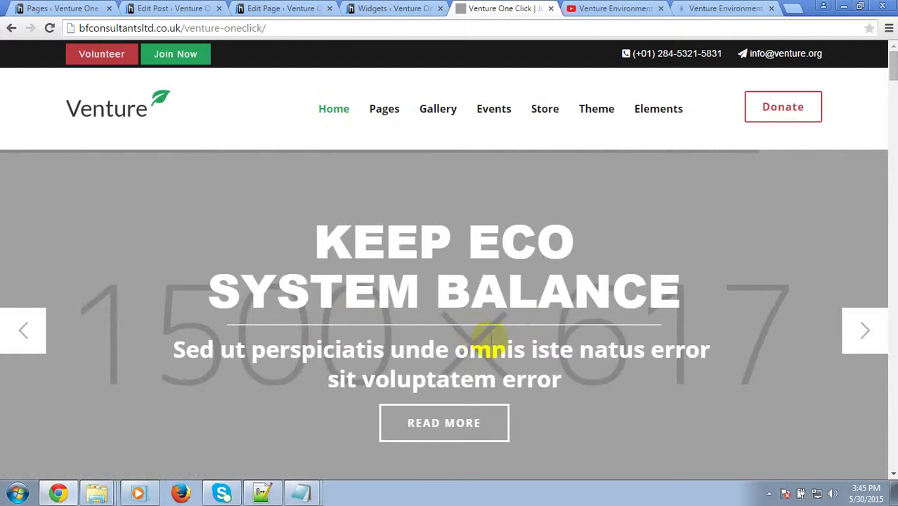
Minimize the browser and the Documentation folder window to show the desktop.
left_click(843, 7)
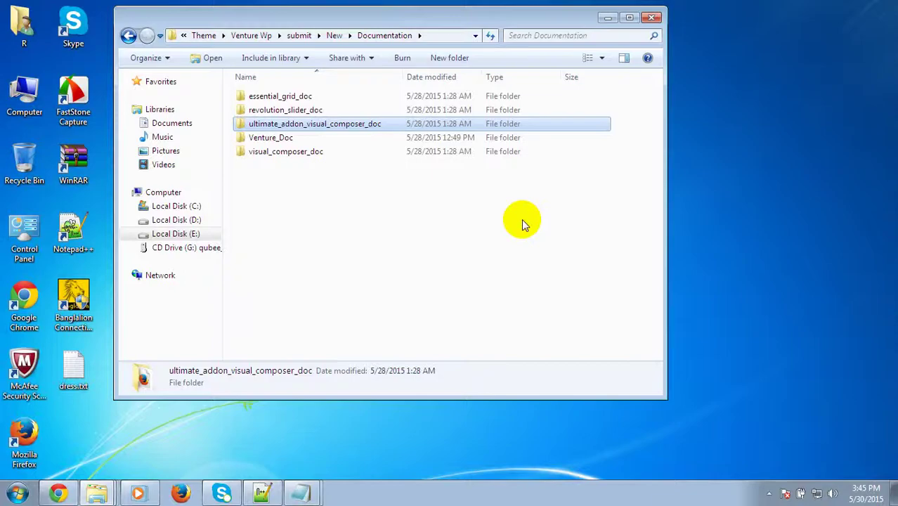
key("super+d")
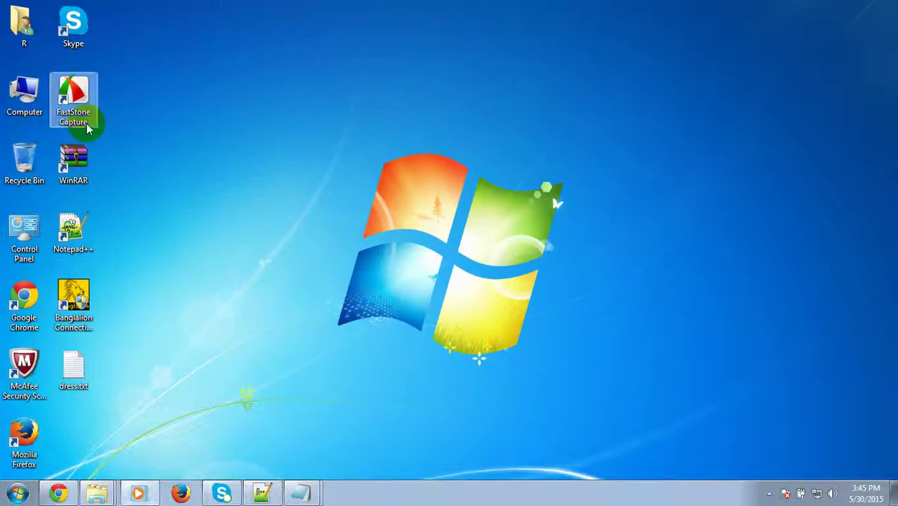